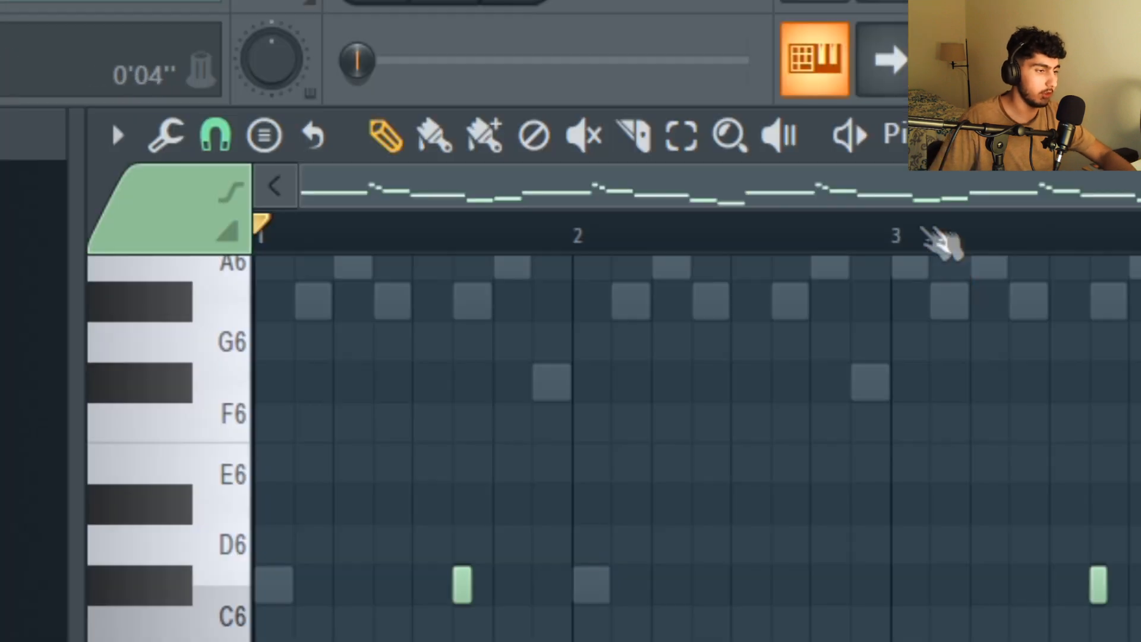
Set the piano roll's scale highlighting to Minor Natural (Aeolian) with C# as the root note
{"action": "left_click", "coordinate": [114, 135]}
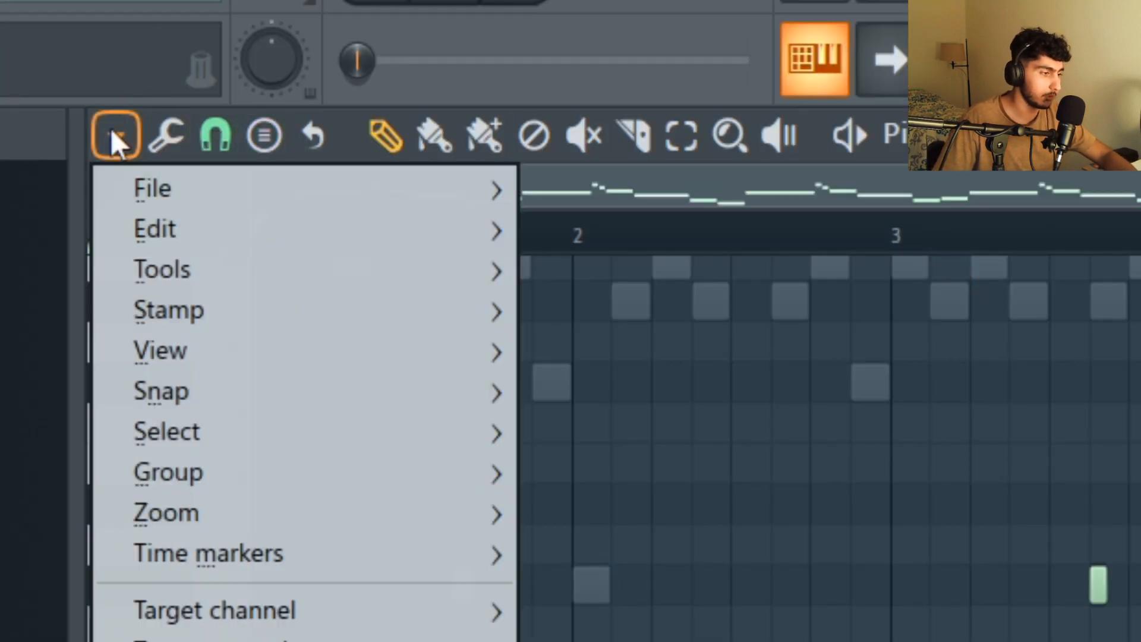
{"action": "mouse_move", "coordinate": [215, 359]}
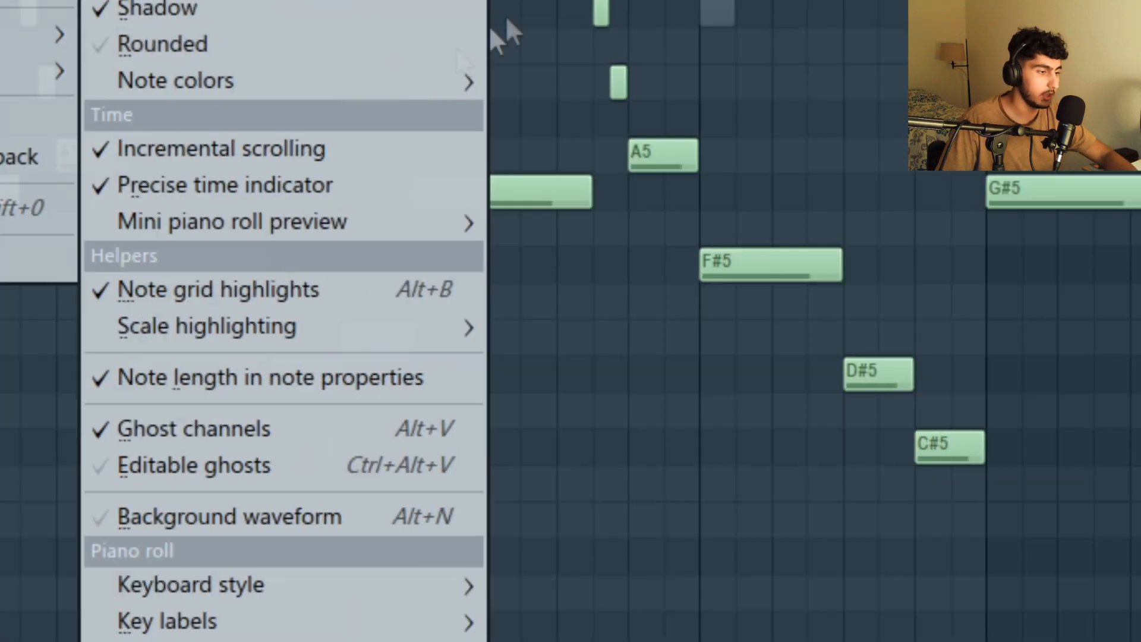
{"action": "mouse_move", "coordinate": [288, 328]}
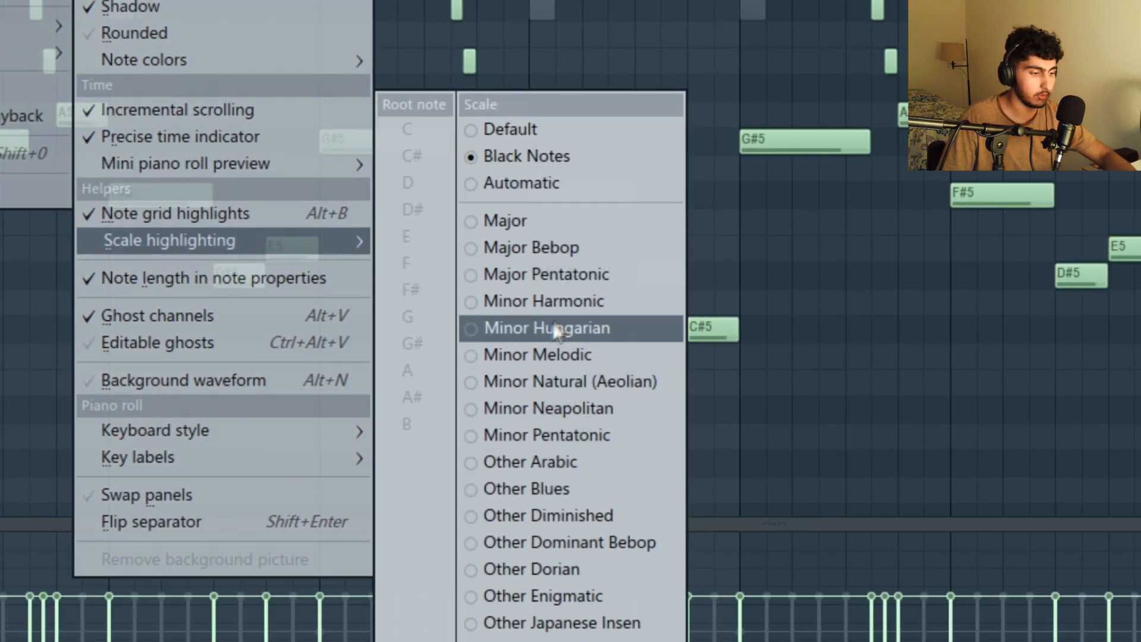
{"action": "left_click", "coordinate": [566, 391]}
{"action": "left_click", "coordinate": [119, 72]}
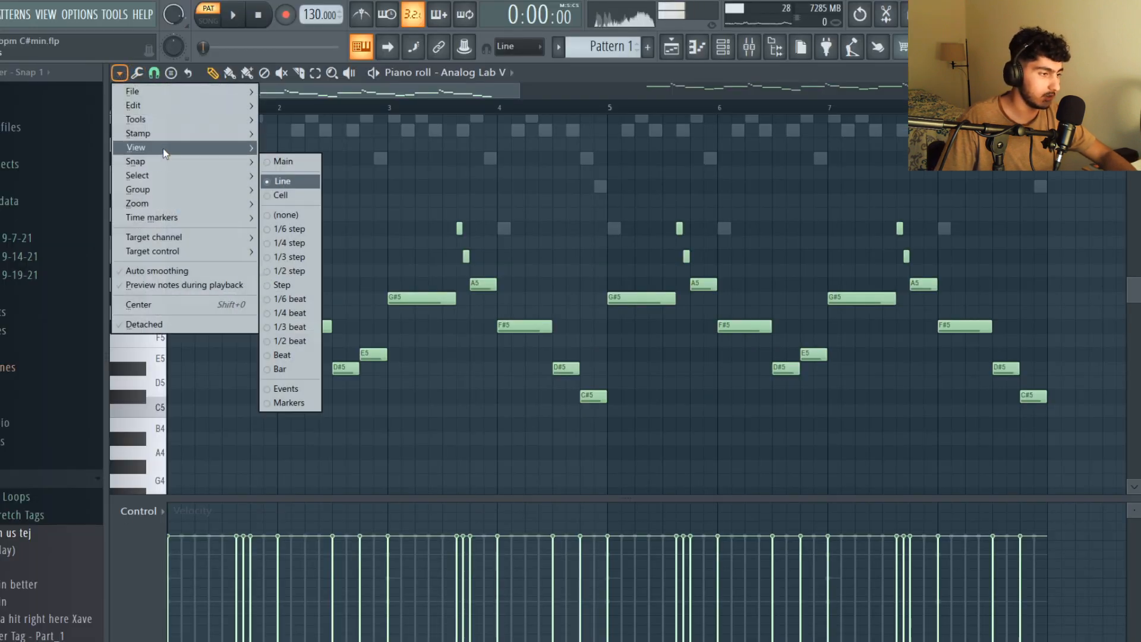
{"action": "mouse_move", "coordinate": [156, 147]}
{"action": "mouse_move", "coordinate": [357, 350]}
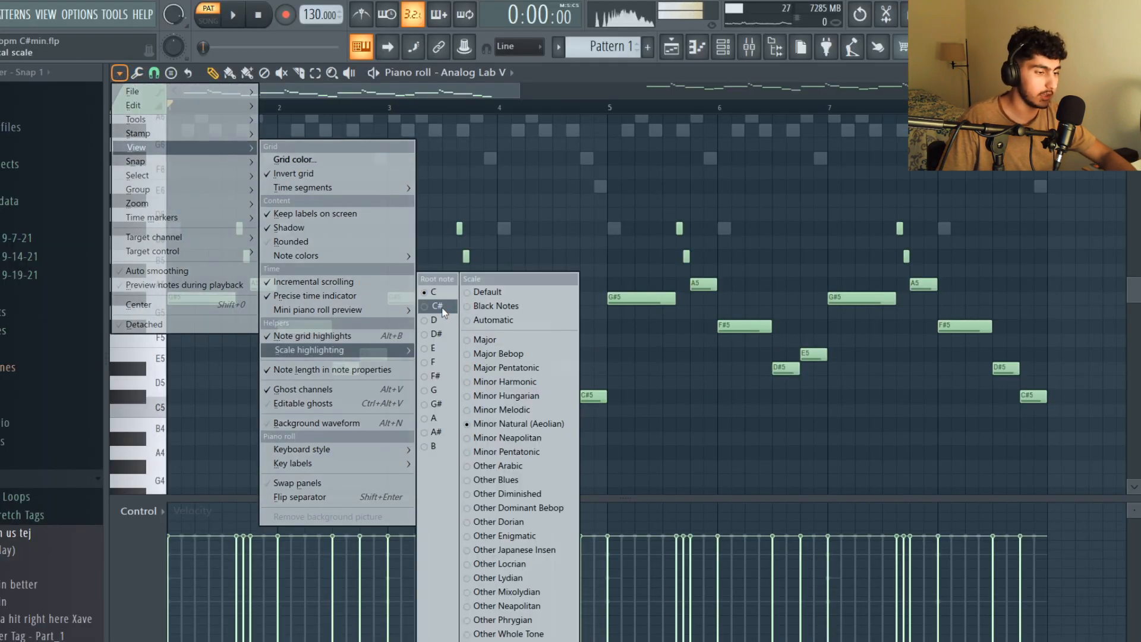
{"action": "left_click", "coordinate": [442, 309]}
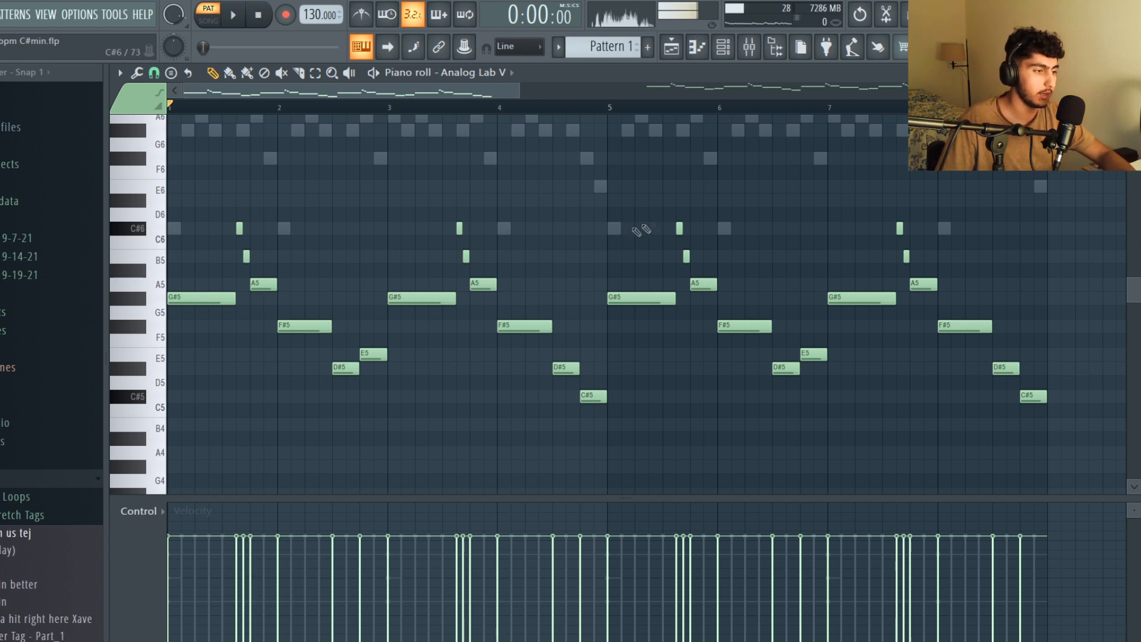
Play back the Analog Lab V melody from the piano roll
{"action": "key", "text": "space"}
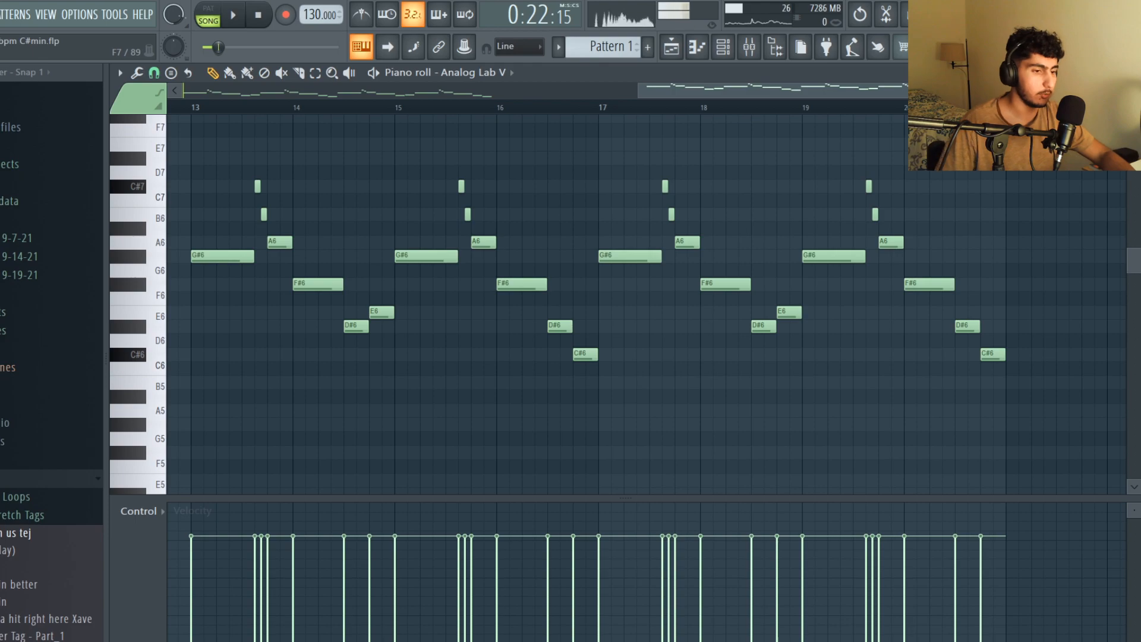
{"action": "left_click", "coordinate": [201, 106]}
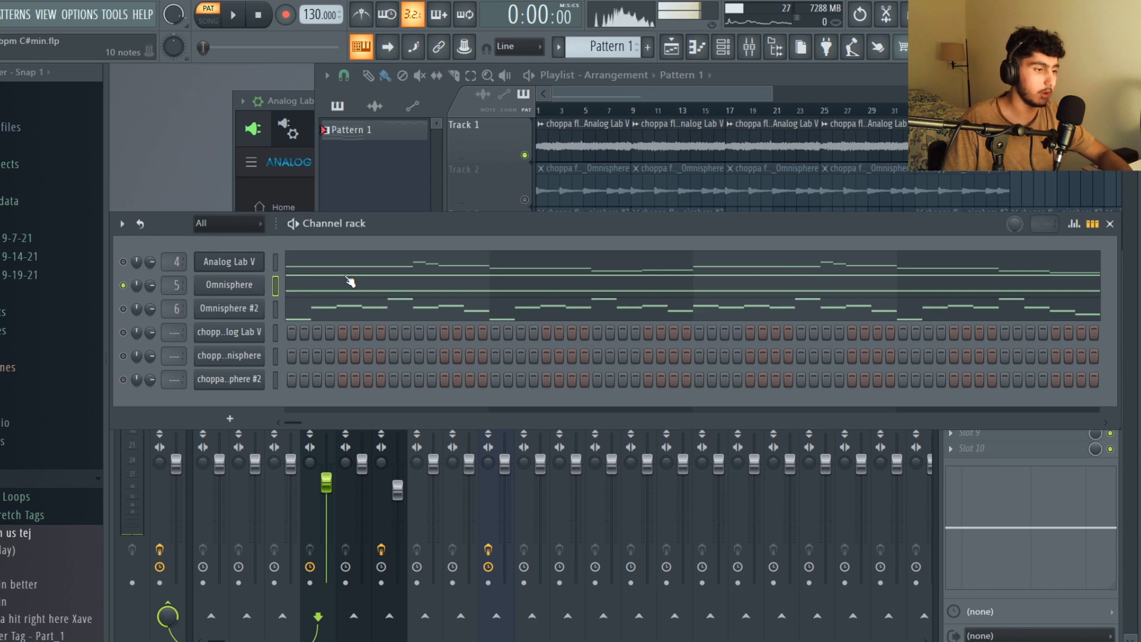
Open the Omnisphere channel's instrument, and examine that channel's bass notes across the eight bars in the piano roll
{"action": "left_click", "coordinate": [229, 285]}
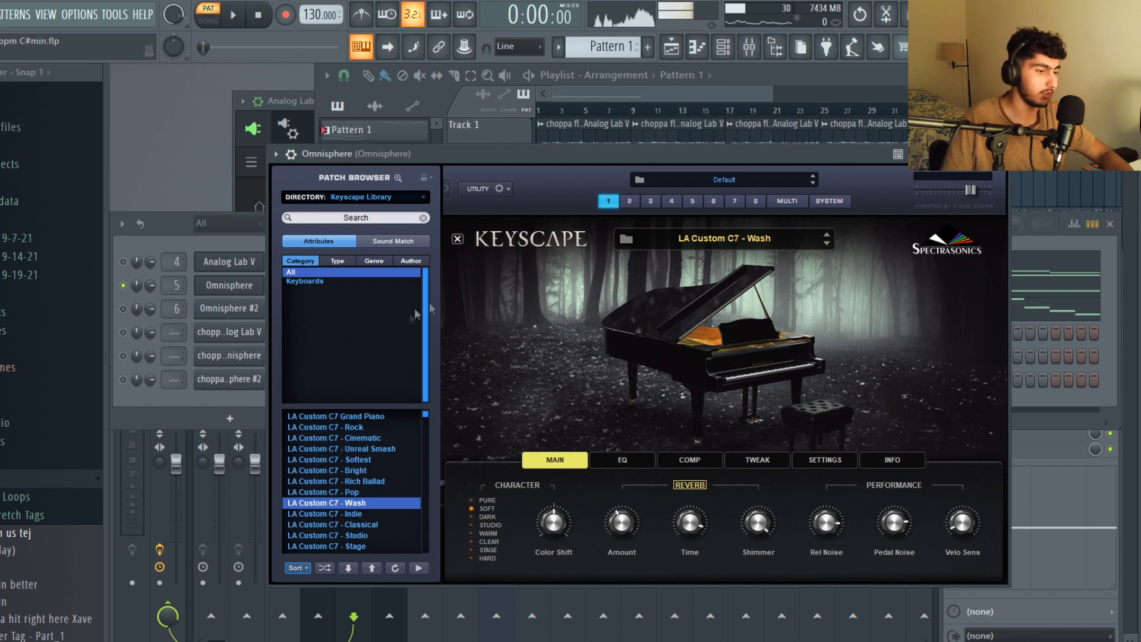
{"action": "key", "text": "F7"}
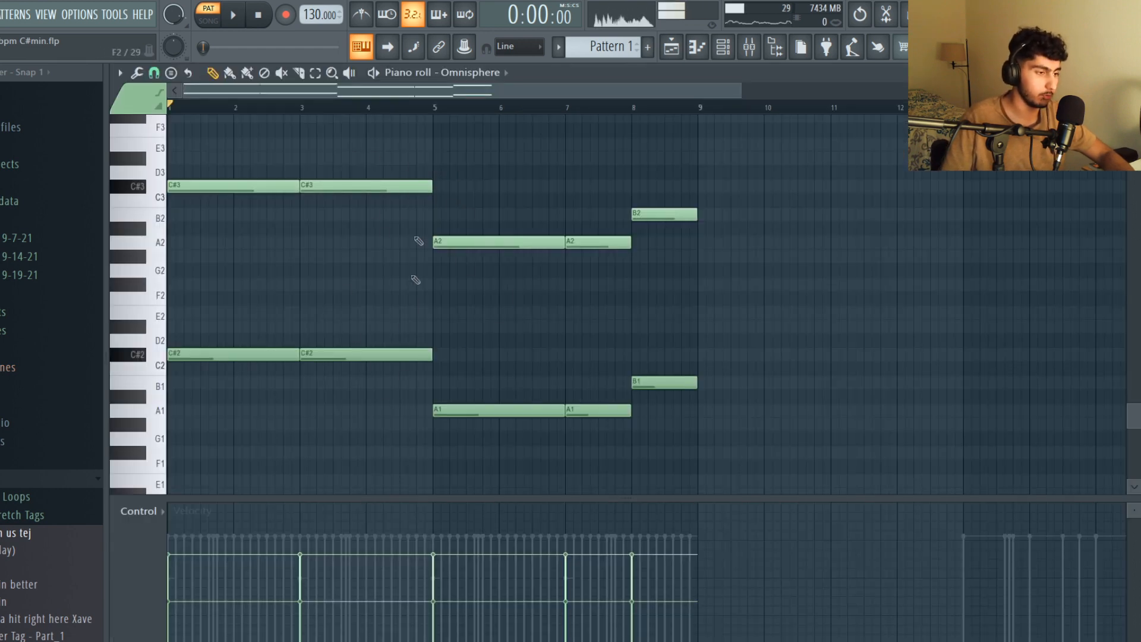
{"action": "scroll", "coordinate": [410, 170], "scroll_direction": "up", "scroll_amount": 2}
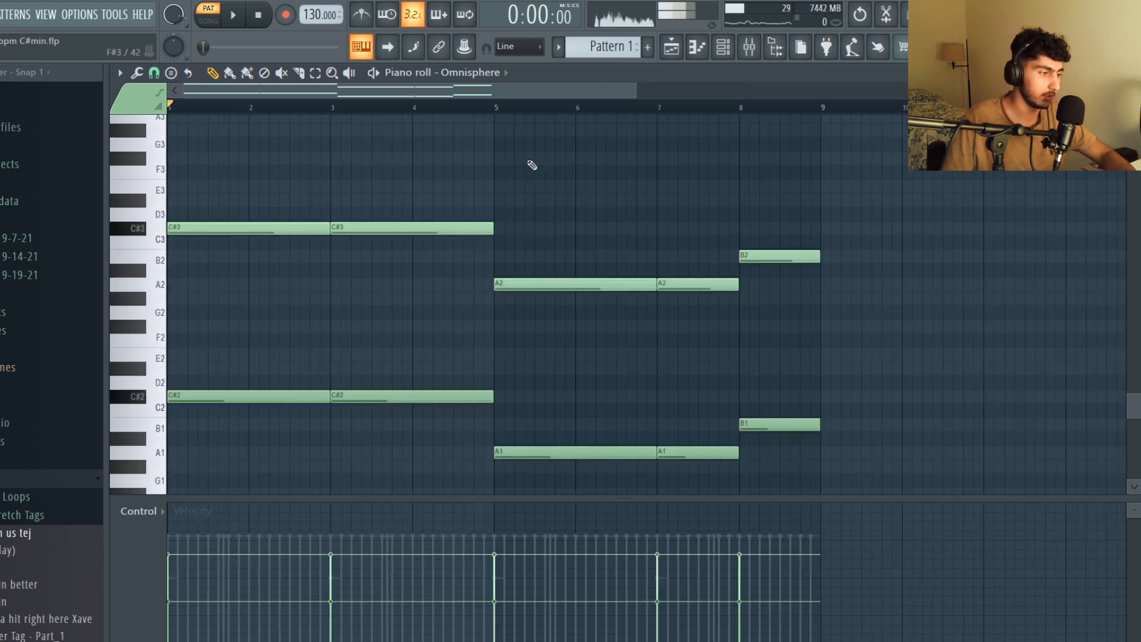
{"action": "scroll", "coordinate": [520, 160], "scroll_direction": "down", "scroll_amount": 2}
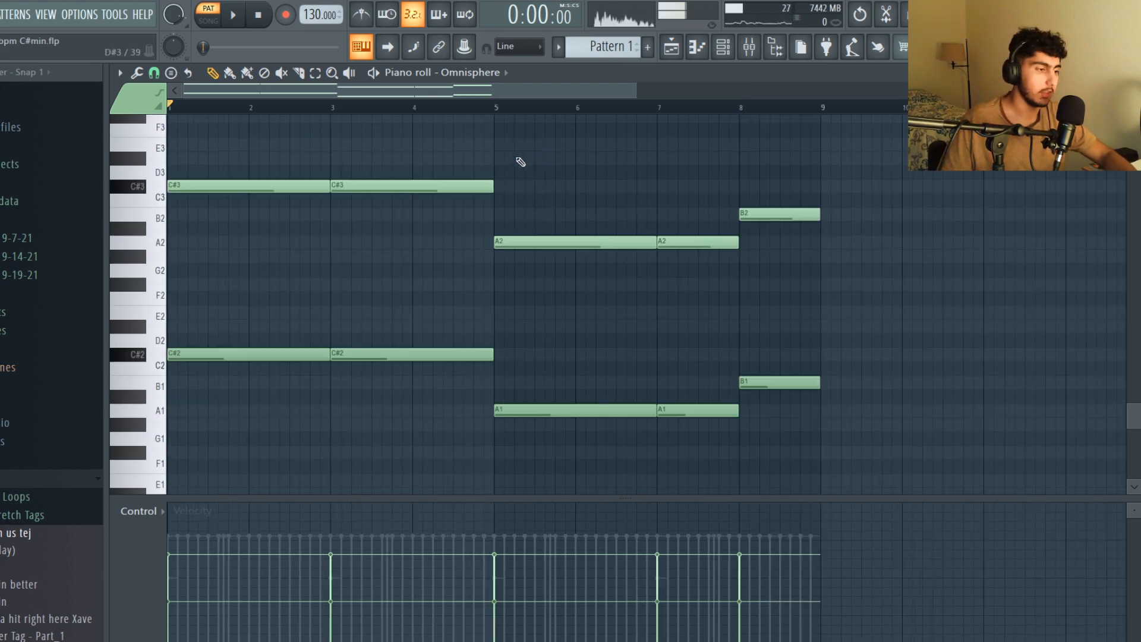
{"action": "scroll", "coordinate": [521, 162], "scroll_direction": "up", "scroll_amount": 2}
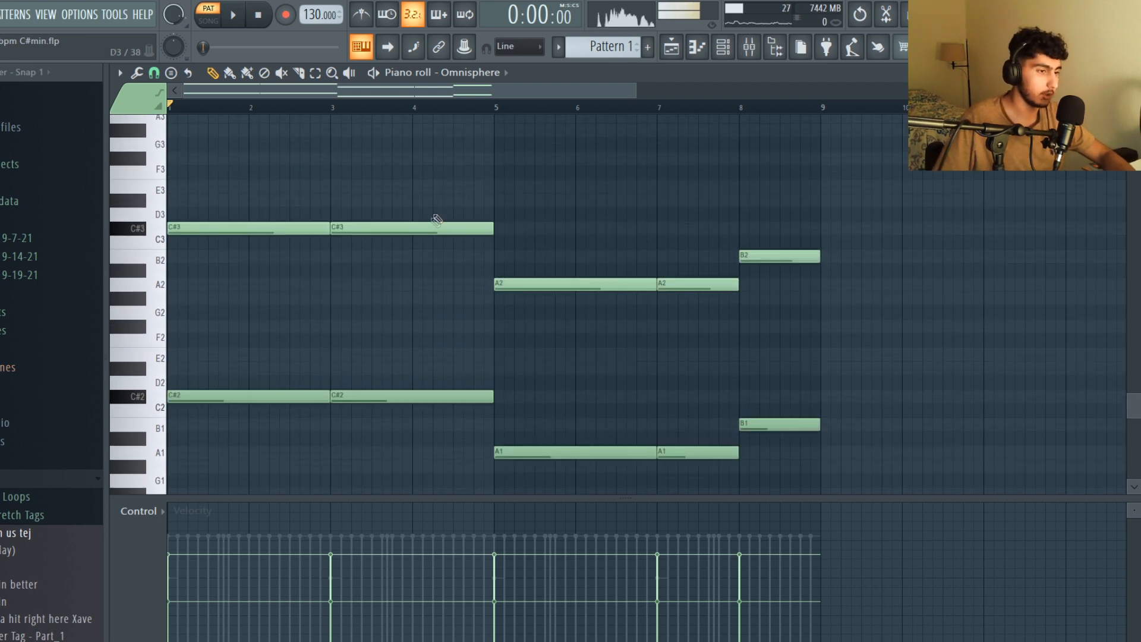
{"action": "left_click_drag", "start_coordinate": [497, 247], "coordinate": [197, 190]}
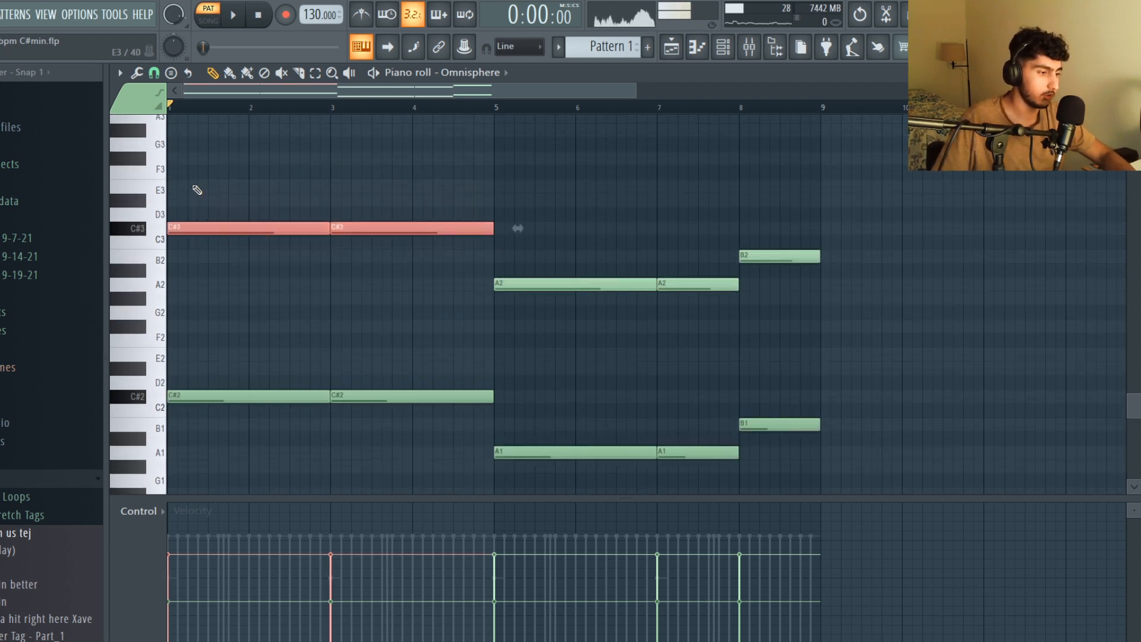
{"action": "left_click", "coordinate": [358, 188]}
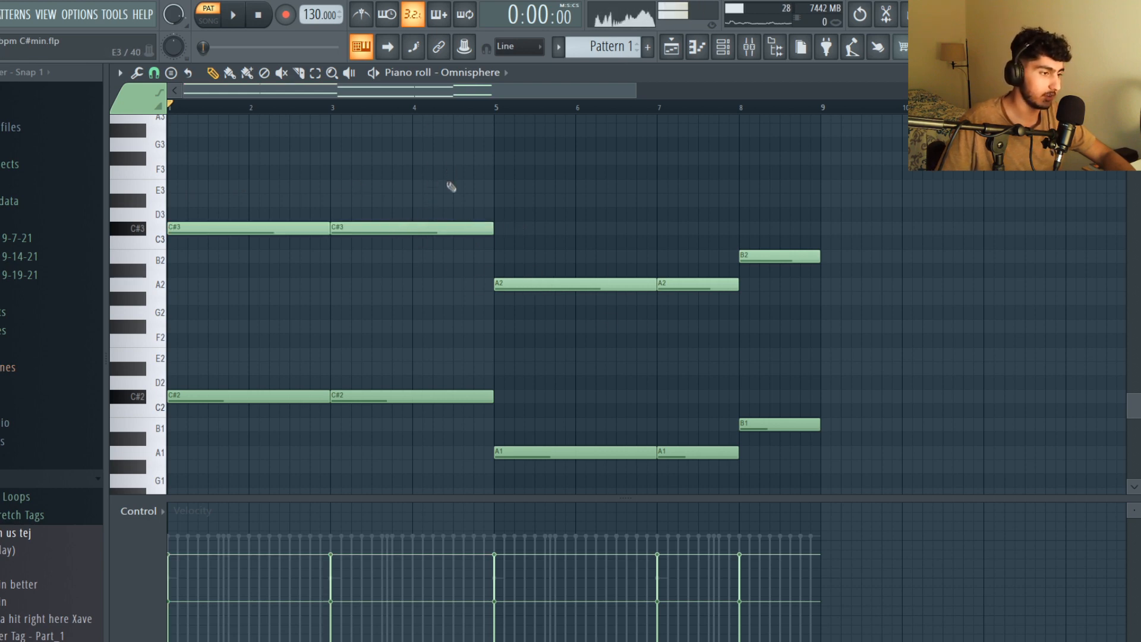
{"action": "scroll", "coordinate": [451, 185], "scroll_direction": "up", "scroll_amount": 3}
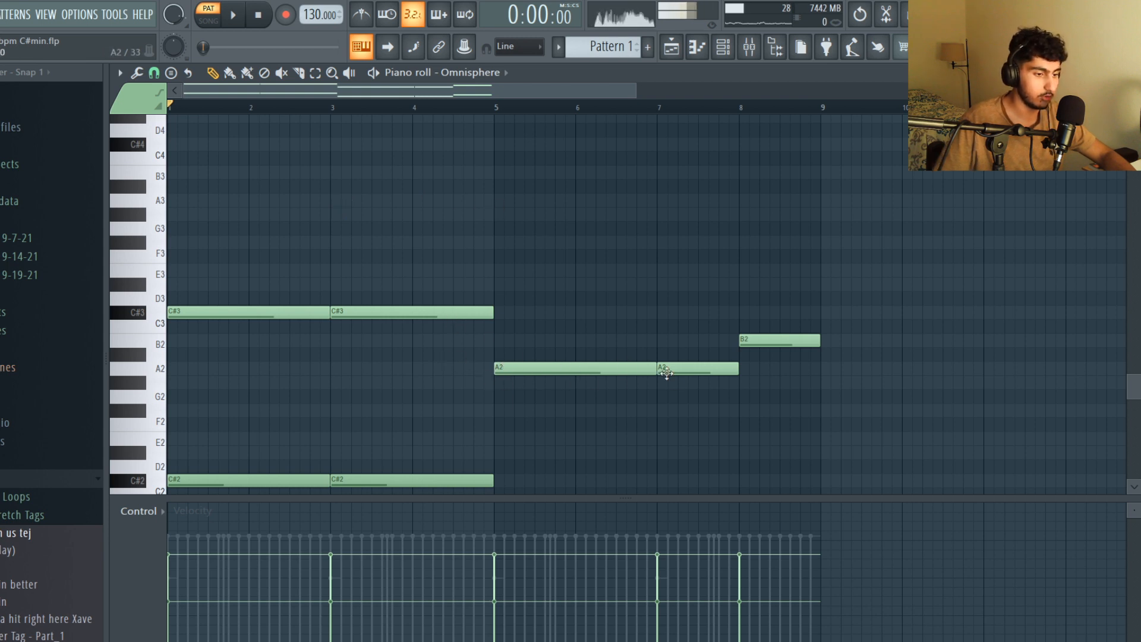
{"action": "scroll", "coordinate": [662, 372], "scroll_direction": "down", "scroll_amount": 3}
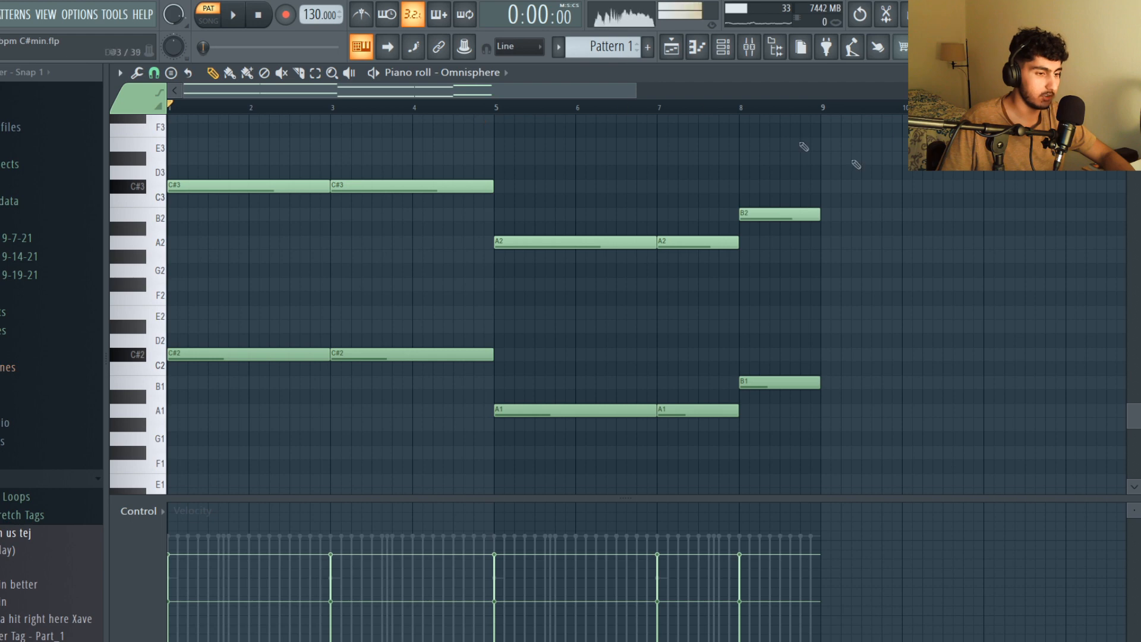
{"action": "left_click_drag", "start_coordinate": [743, 114], "coordinate": [820, 119]}
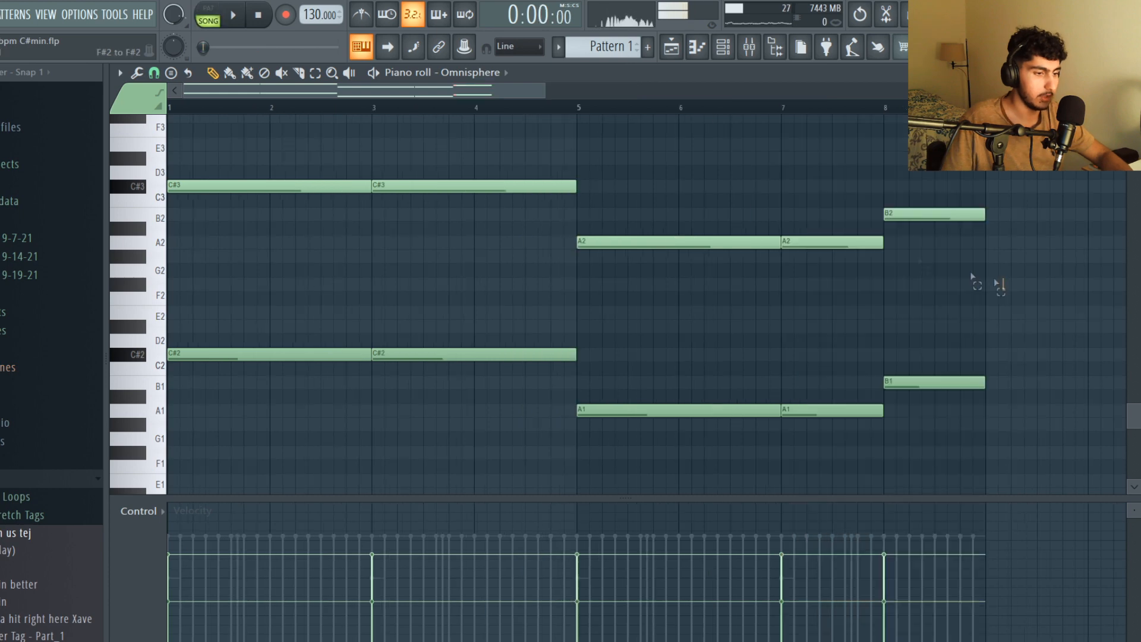
Select the upper and lower octave bass notes in turn to compare the two layers, and clear the selection
{"action": "left_click_drag", "start_coordinate": [1004, 289], "coordinate": [251, 143]}
{"action": "left_click_drag", "start_coordinate": [1010, 443], "coordinate": [477, 340]}
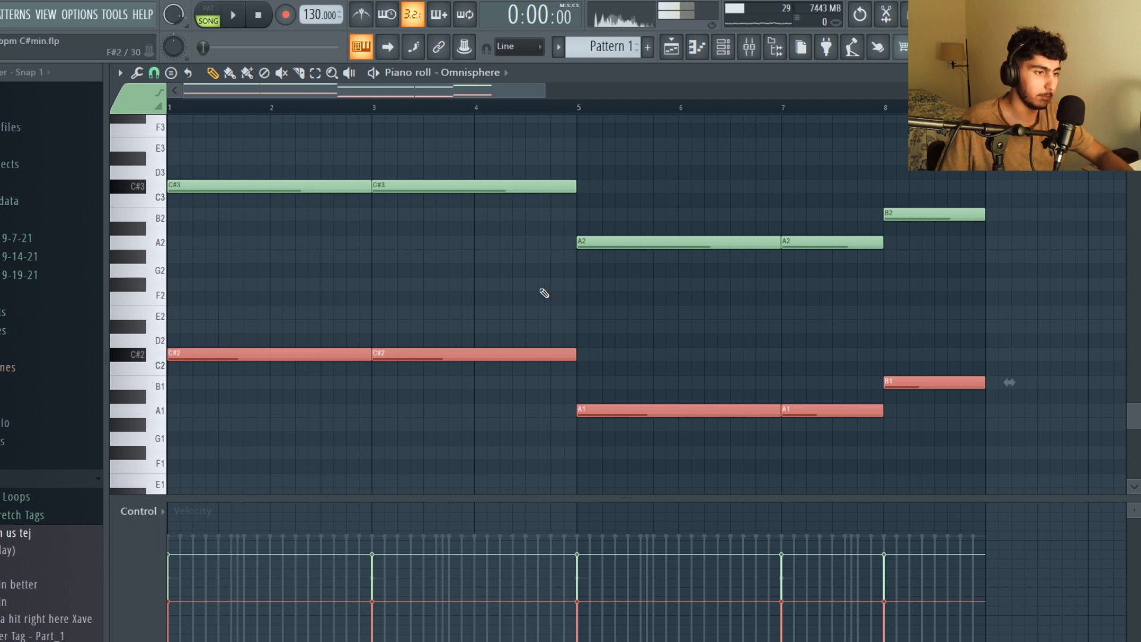
{"action": "left_click", "coordinate": [435, 286], "text": "ctrl"}
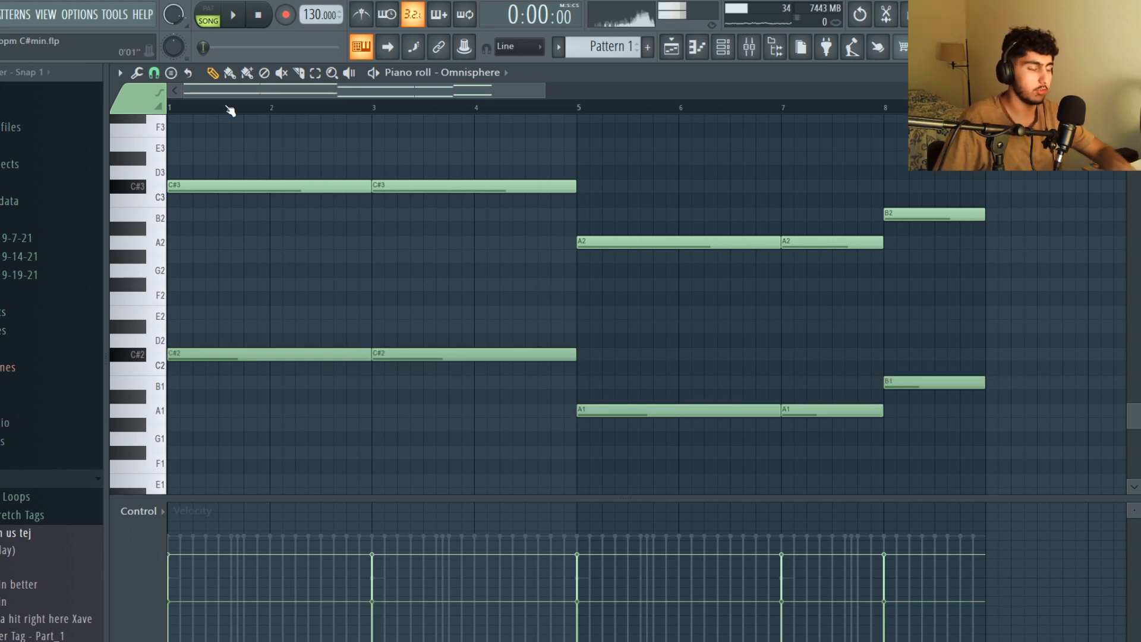
{"action": "left_click_drag", "start_coordinate": [226, 112], "coordinate": [211, 112]}
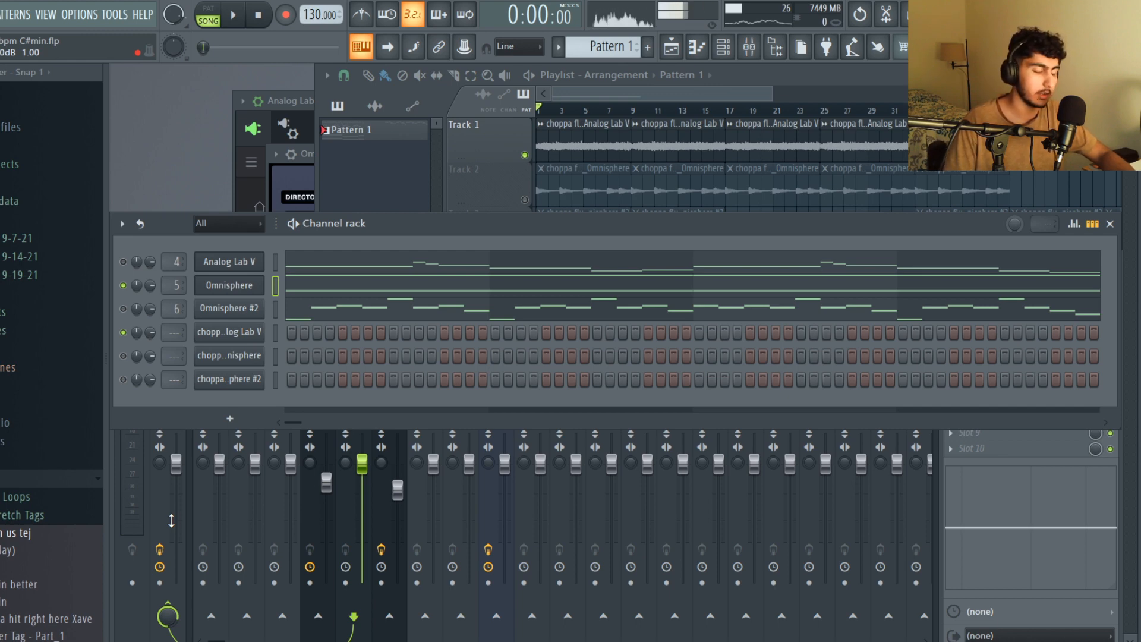
Open the Omnisphere #2 channel's notes and highlight the recurring C#6 notes to examine the counter-melody
{"action": "left_click", "coordinate": [345, 309]}
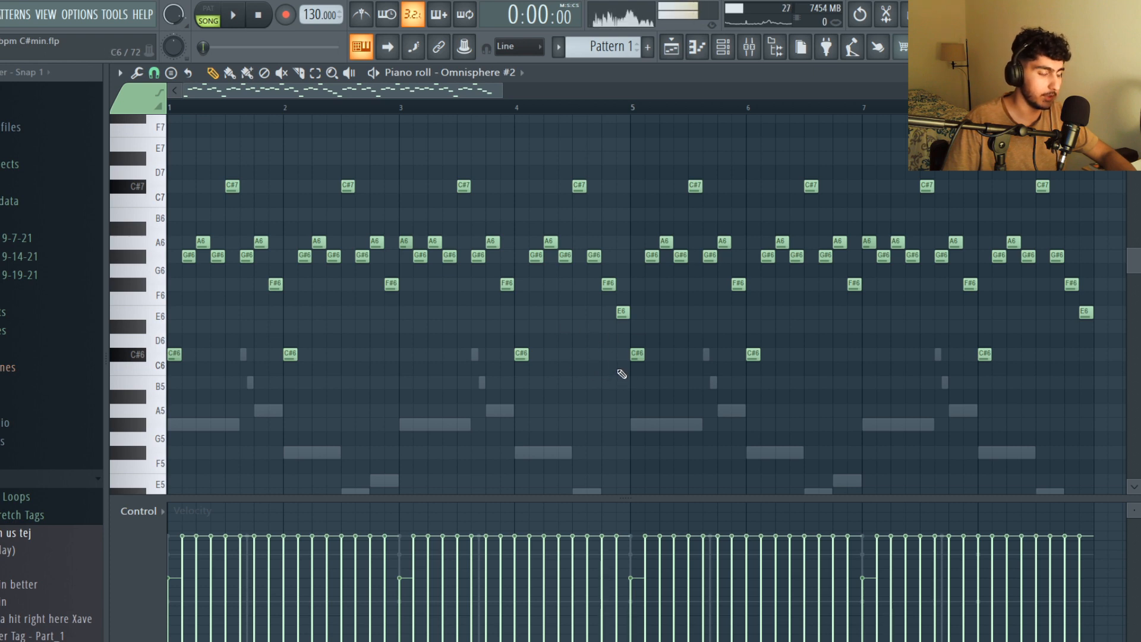
{"action": "left_click_drag", "start_coordinate": [1005, 356], "coordinate": [119, 373]}
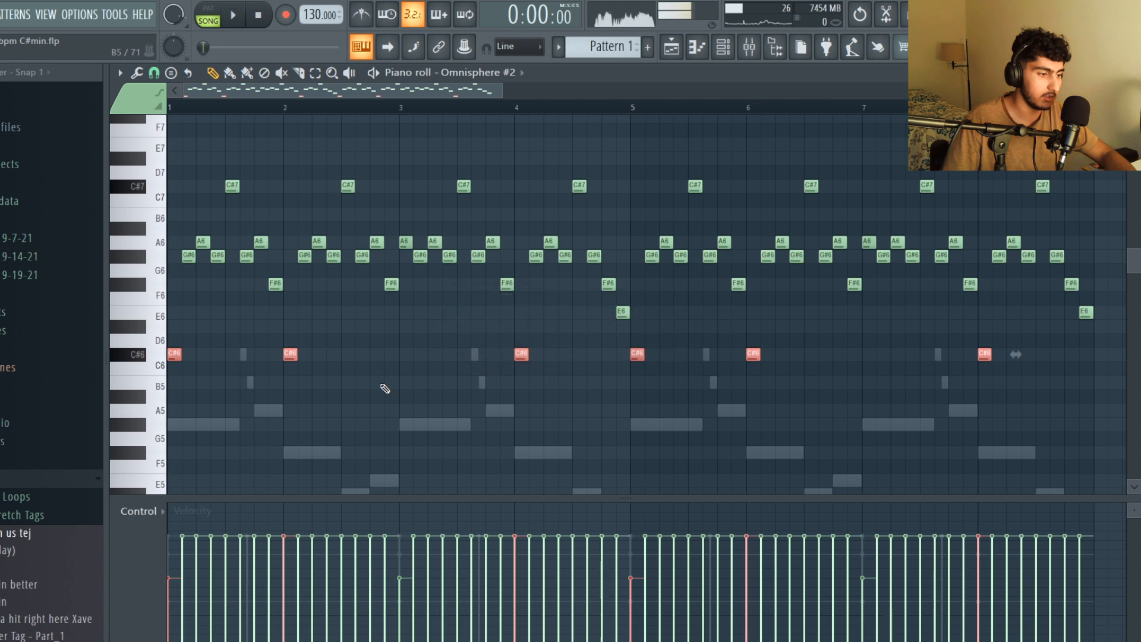
{"action": "left_click", "coordinate": [190, 325]}
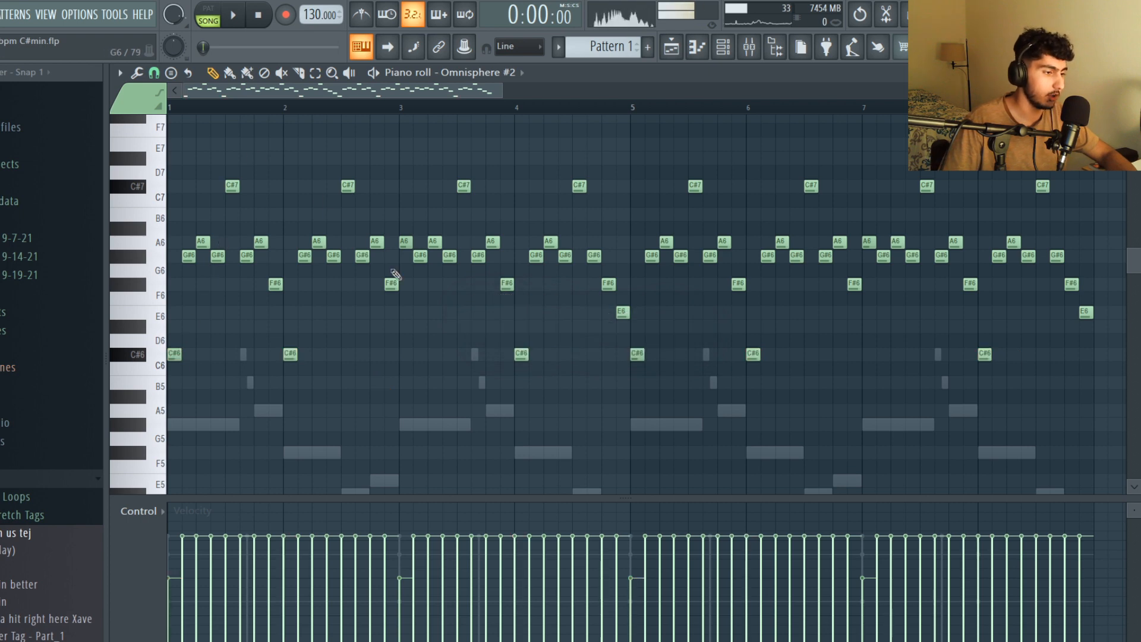
{"action": "double_click", "coordinate": [138, 260]}
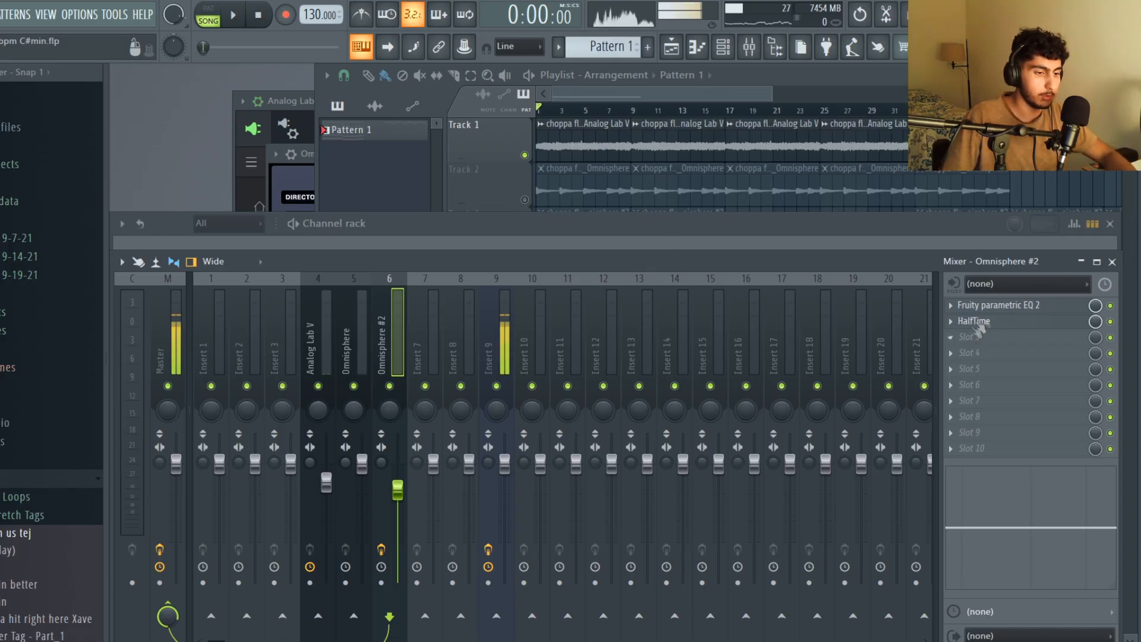
Inspect the Fruity parametric EQ 2 and HalfTime effects on the Omnisphere #2 mixer track, closing each one
{"action": "left_click", "coordinate": [1012, 306]}
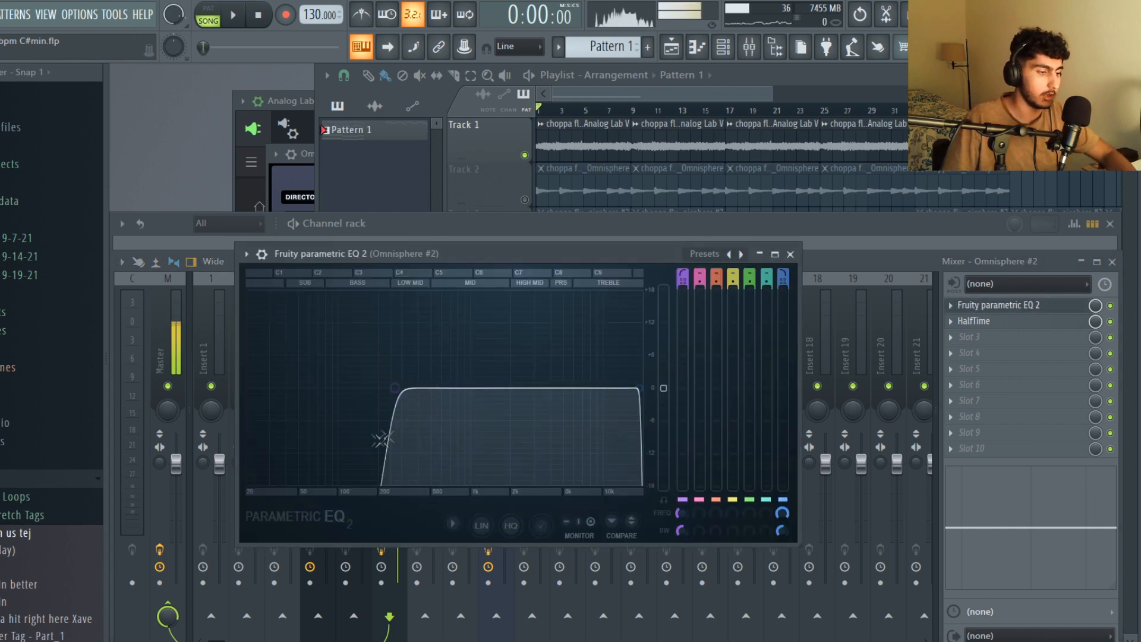
{"action": "left_click", "coordinate": [791, 255]}
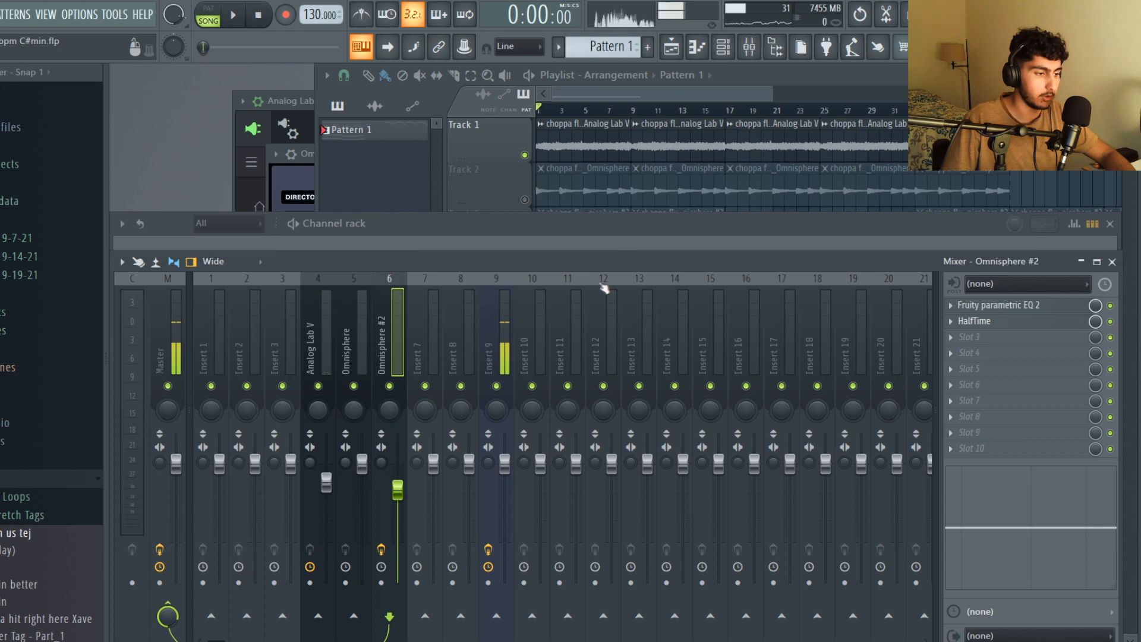
{"action": "left_click_drag", "start_coordinate": [474, 282], "coordinate": [488, 231]}
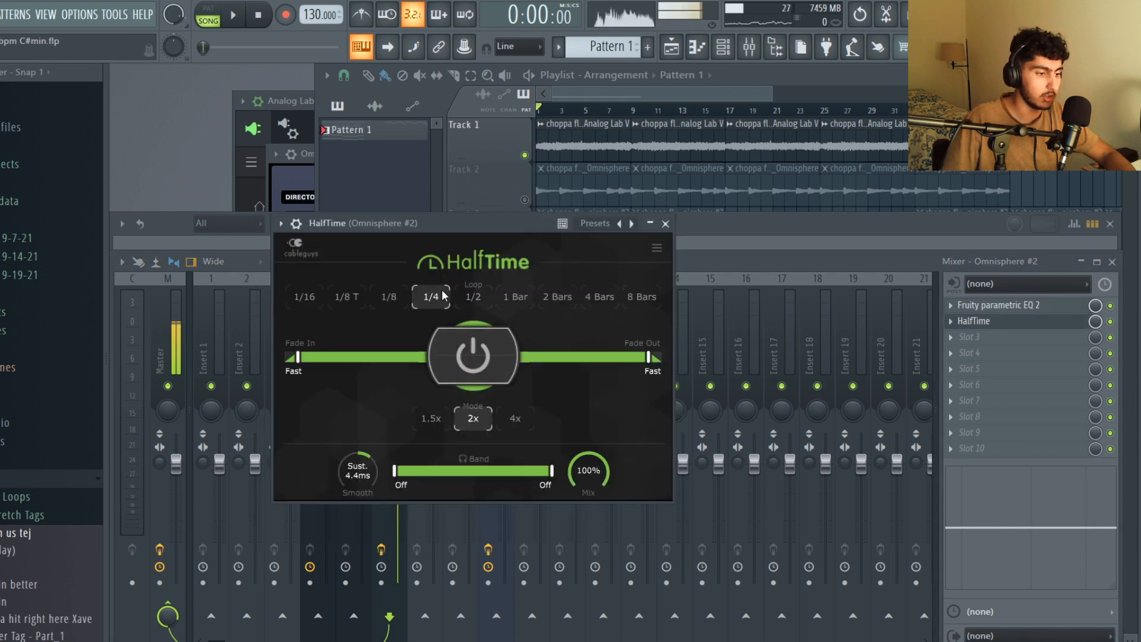
{"action": "left_click", "coordinate": [666, 224]}
Reopen the Omnisphere #2 notes in the piano roll and play back the counter-melody
{"action": "key", "text": "F7"}
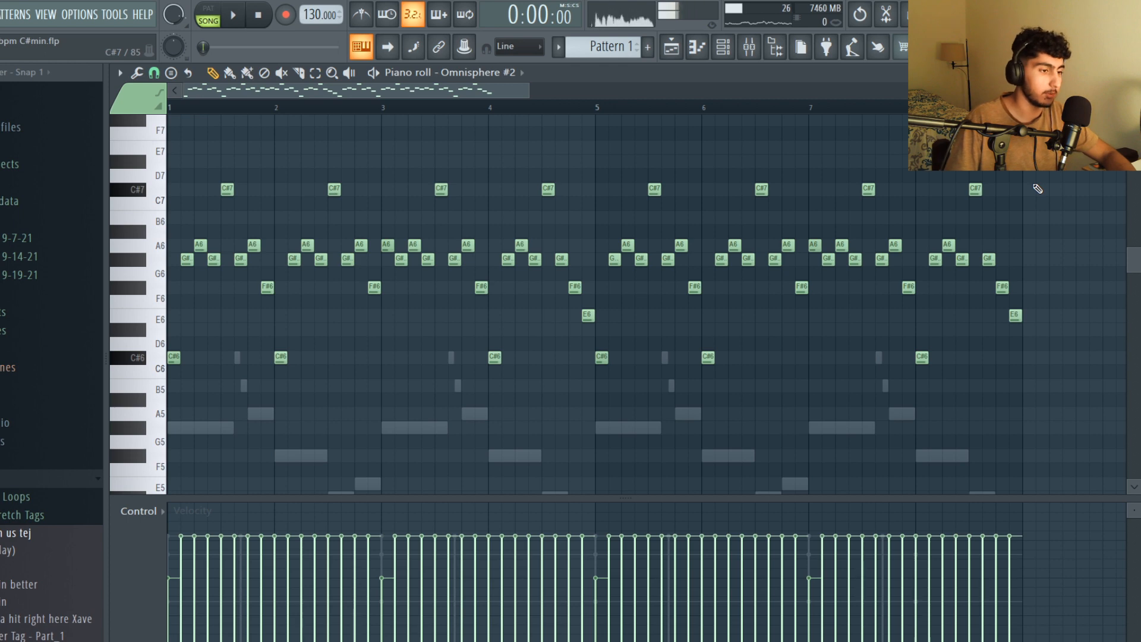
{"action": "key", "text": "space"}
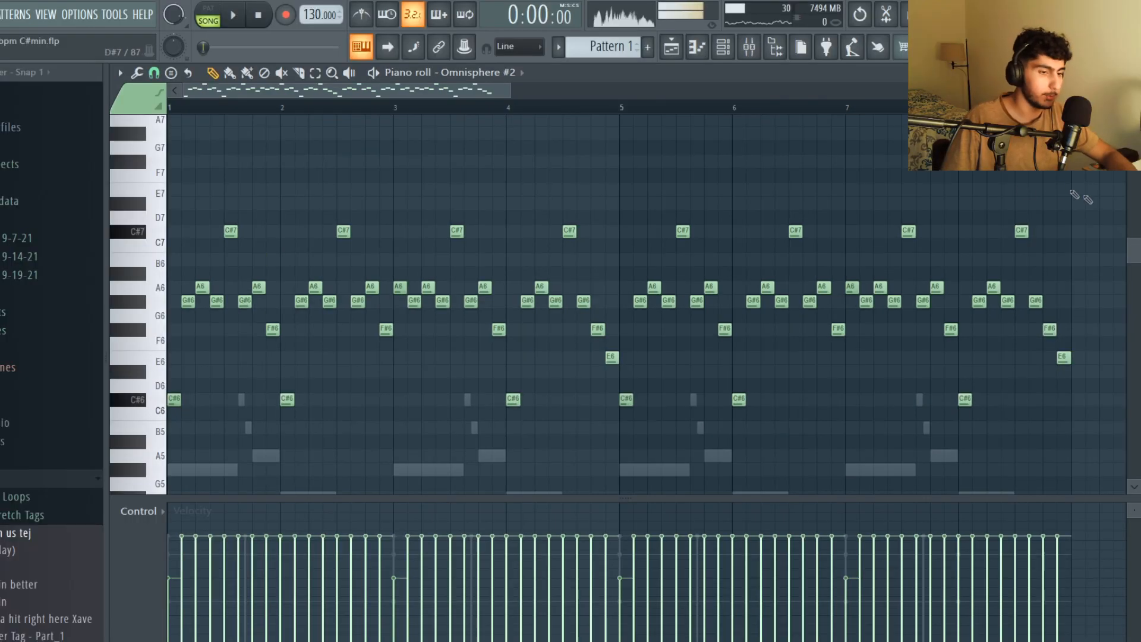
{"action": "scroll", "coordinate": [1050, 189], "scroll_direction": "down", "scroll_amount": 2}
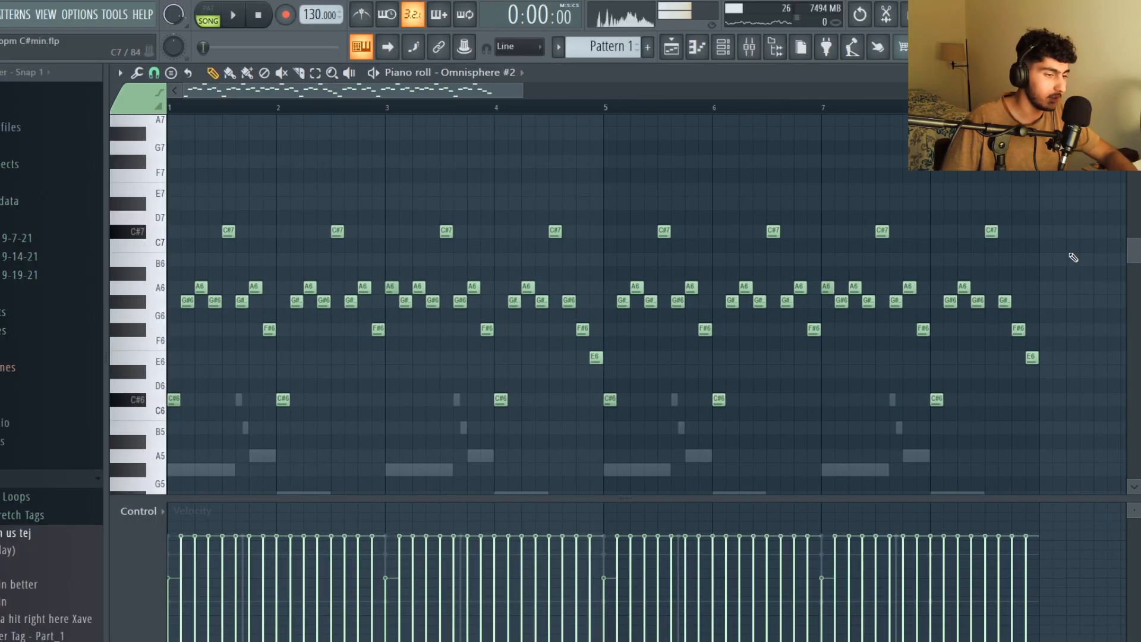
{"action": "key", "text": "space"}
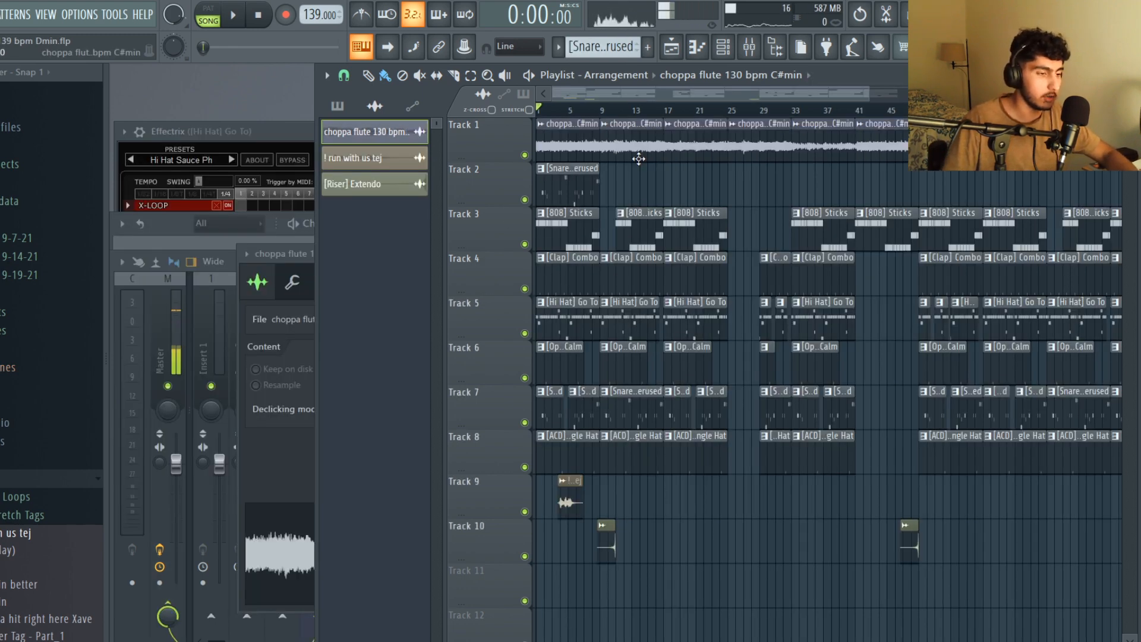
Review the choppa flute audio clip's time-stretching settings in the beat project and view the Clap Combo pattern's notes
{"action": "double_click", "coordinate": [573, 136]}
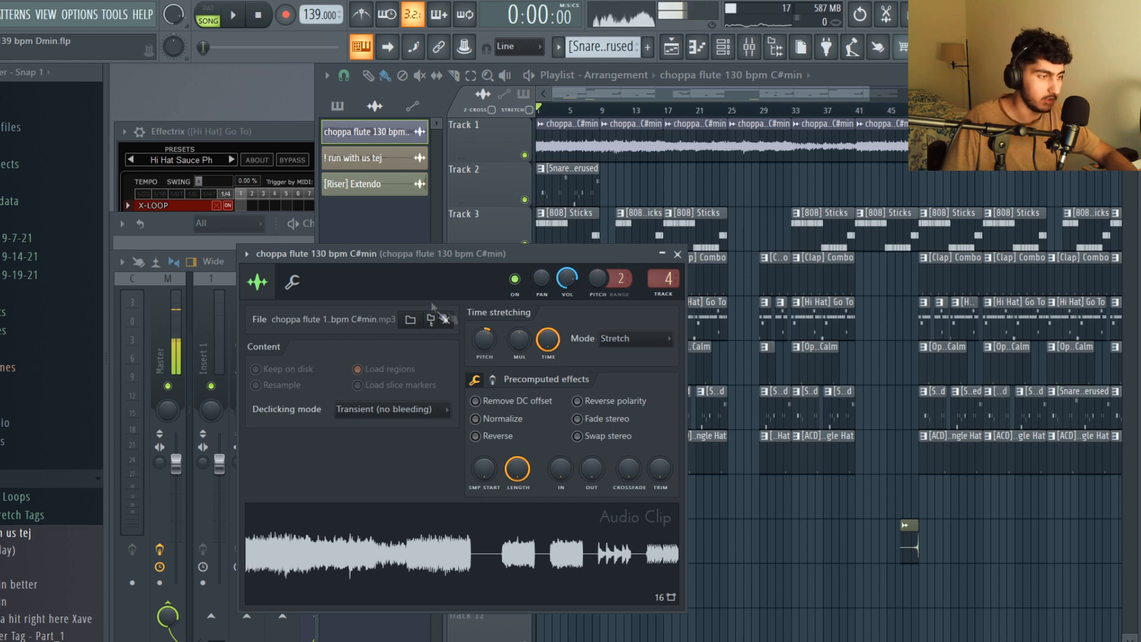
{"action": "right_click", "coordinate": [706, 193]}
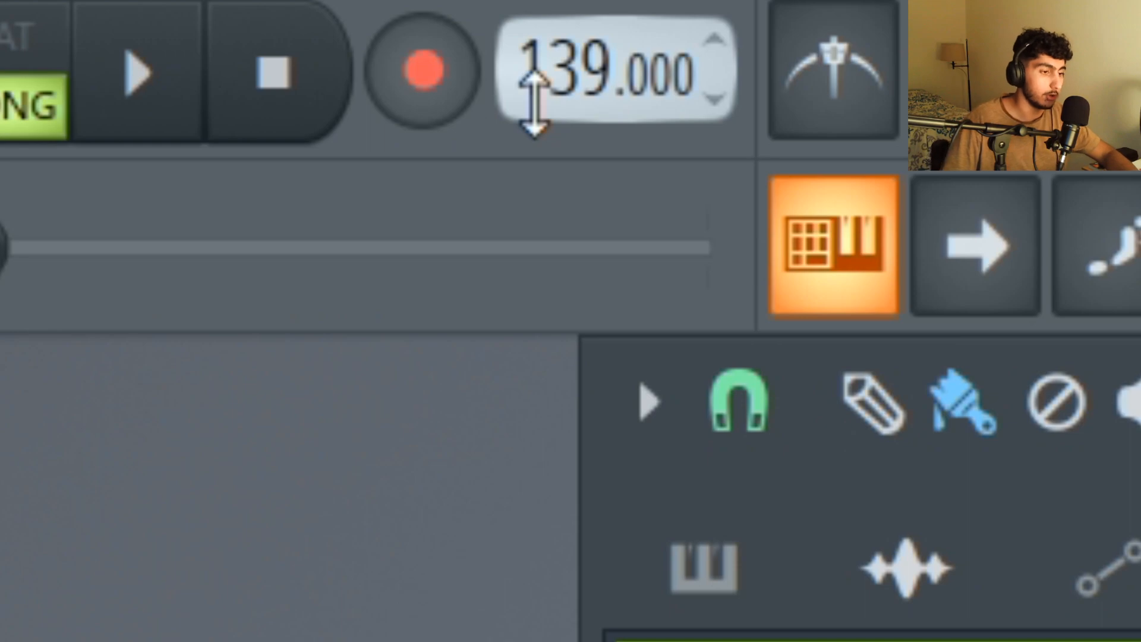
{"action": "double_click", "coordinate": [568, 135]}
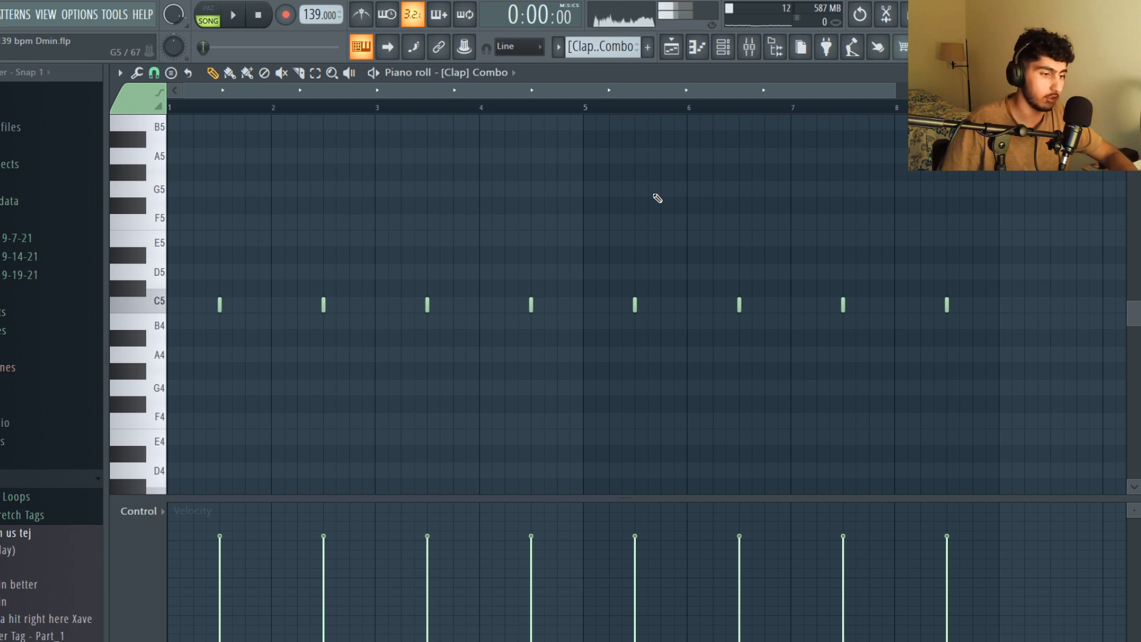
Play back the Clap Combo pattern from the piano roll
{"action": "key", "text": "space"}
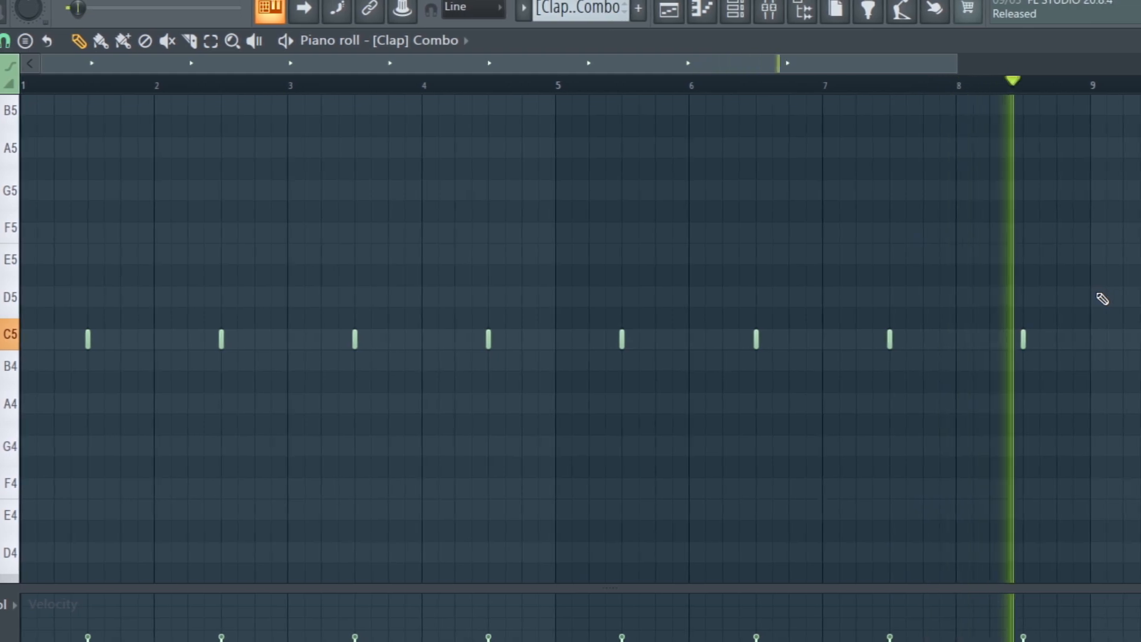
{"action": "key", "text": "space"}
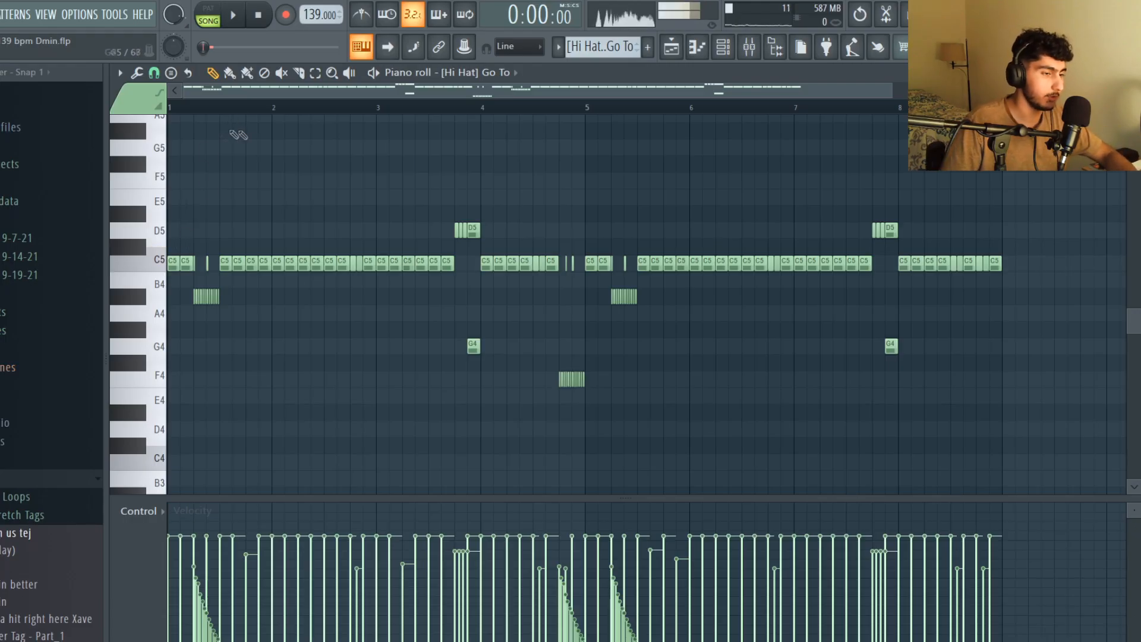
Switch the Go To hi-hat piano roll's snap to 1/3 step, and set it back to Line
{"action": "left_click", "coordinate": [154, 73]}
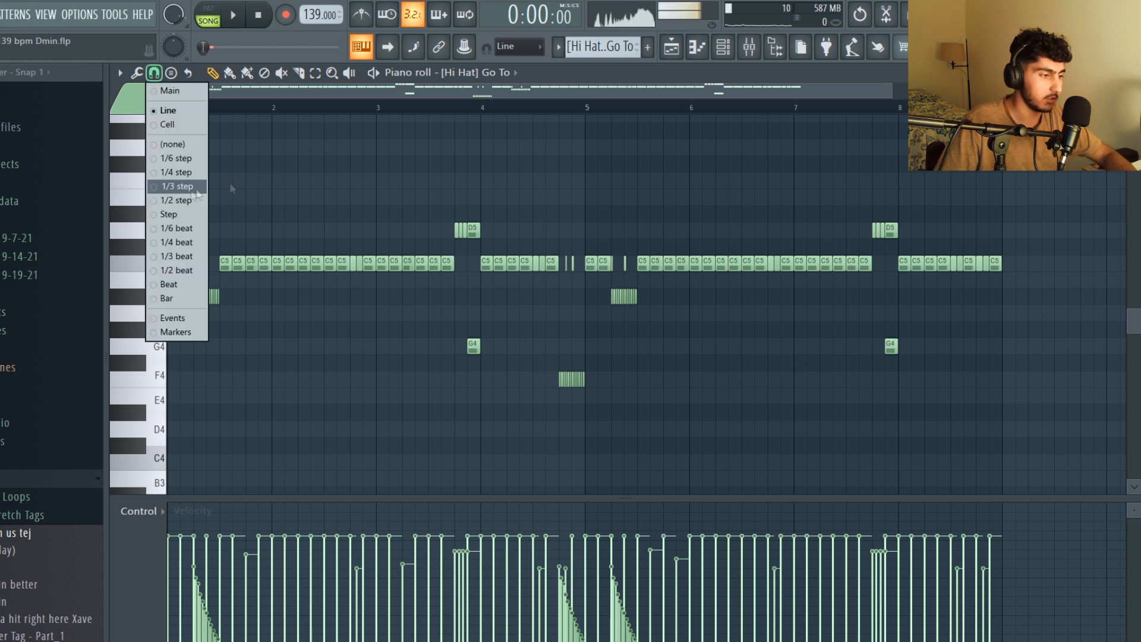
{"action": "left_click", "coordinate": [178, 186]}
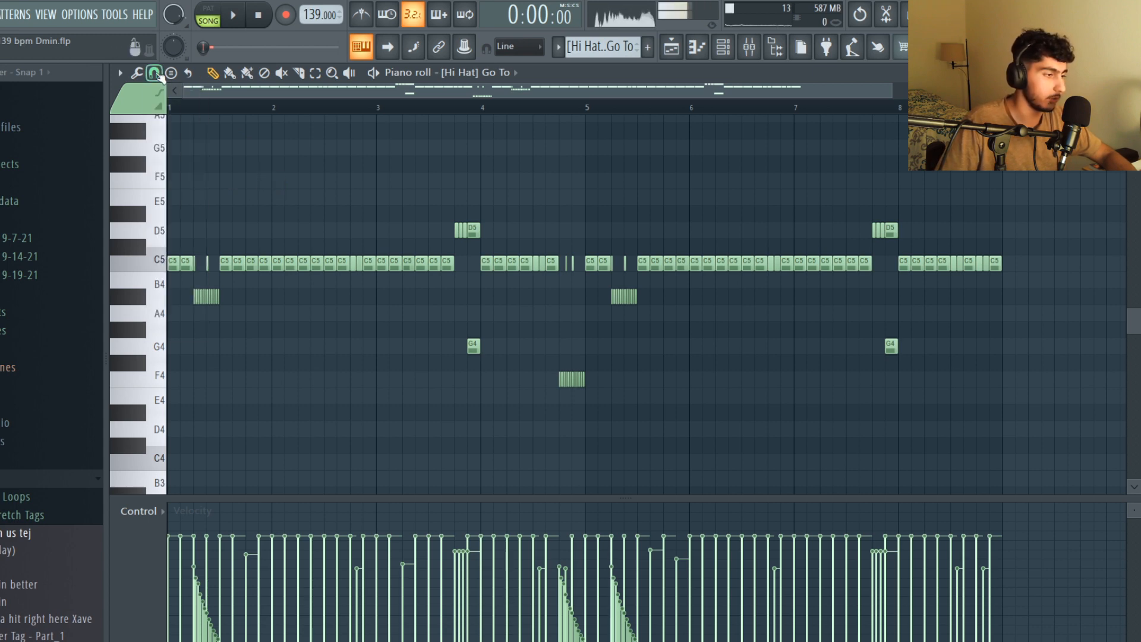
{"action": "left_click", "coordinate": [154, 72]}
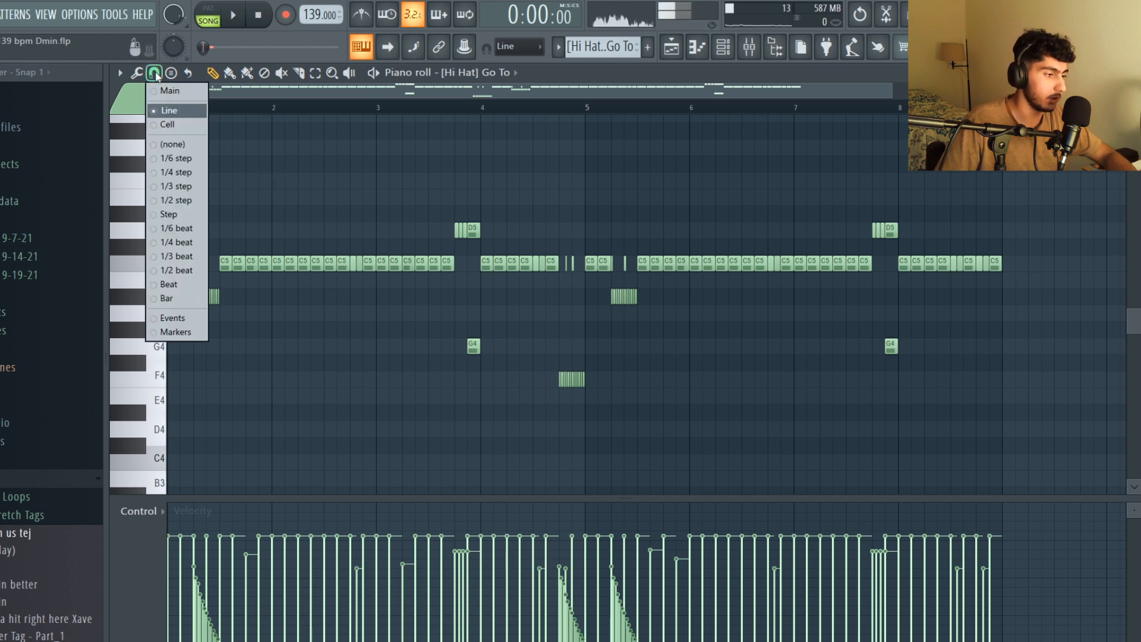
{"action": "left_click", "coordinate": [178, 186]}
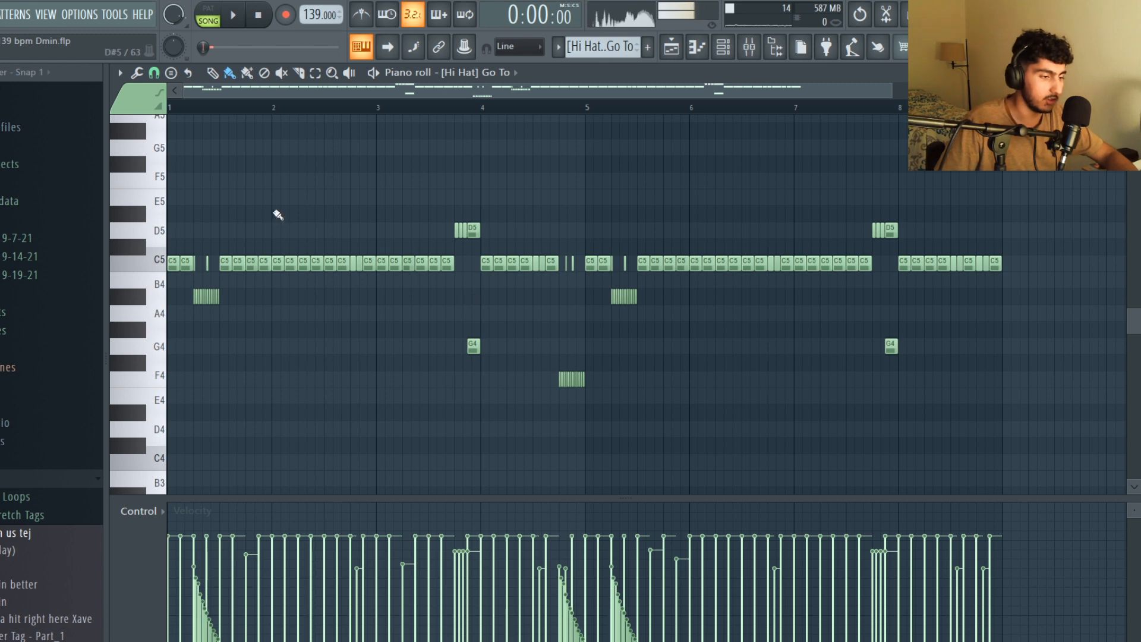
{"action": "left_click", "coordinate": [154, 72]}
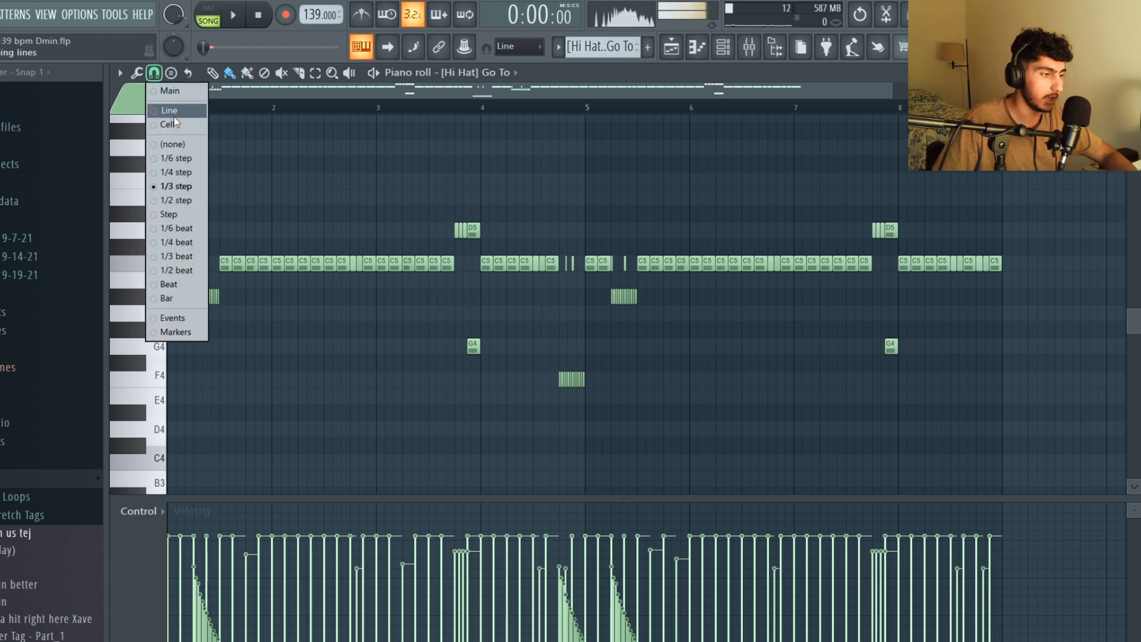
{"action": "left_click", "coordinate": [174, 116]}
Play back the Go To hi-hat pattern and open the Effectrix effect on its mixer track for inspection
{"action": "key", "text": "space"}
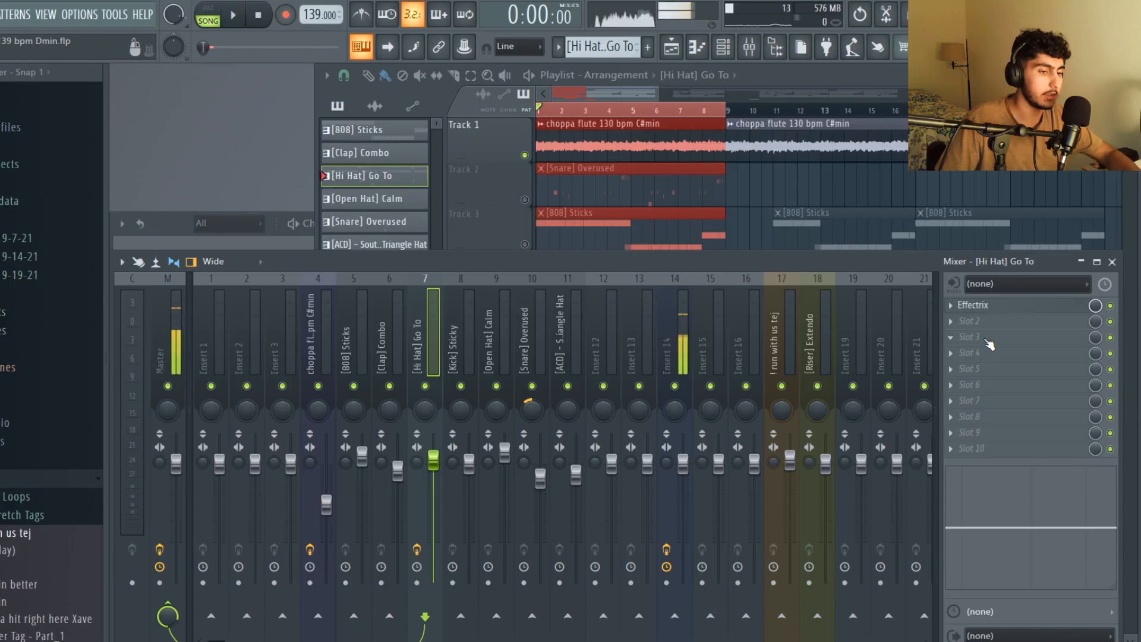
{"action": "left_click", "coordinate": [992, 306]}
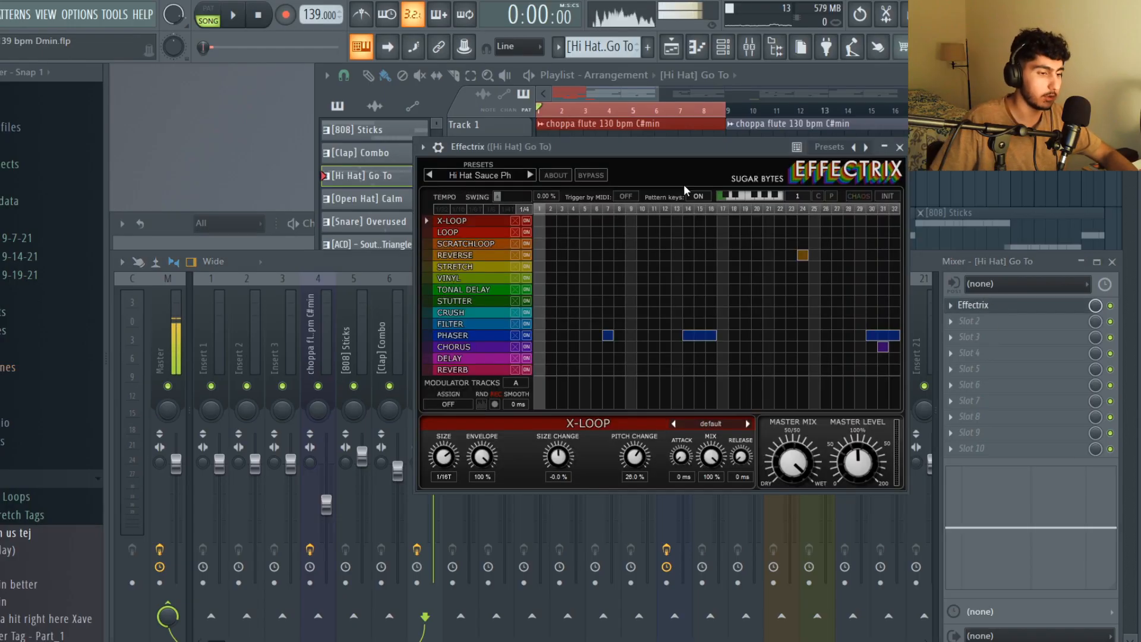
{"action": "left_click_drag", "start_coordinate": [667, 152], "coordinate": [606, 155]}
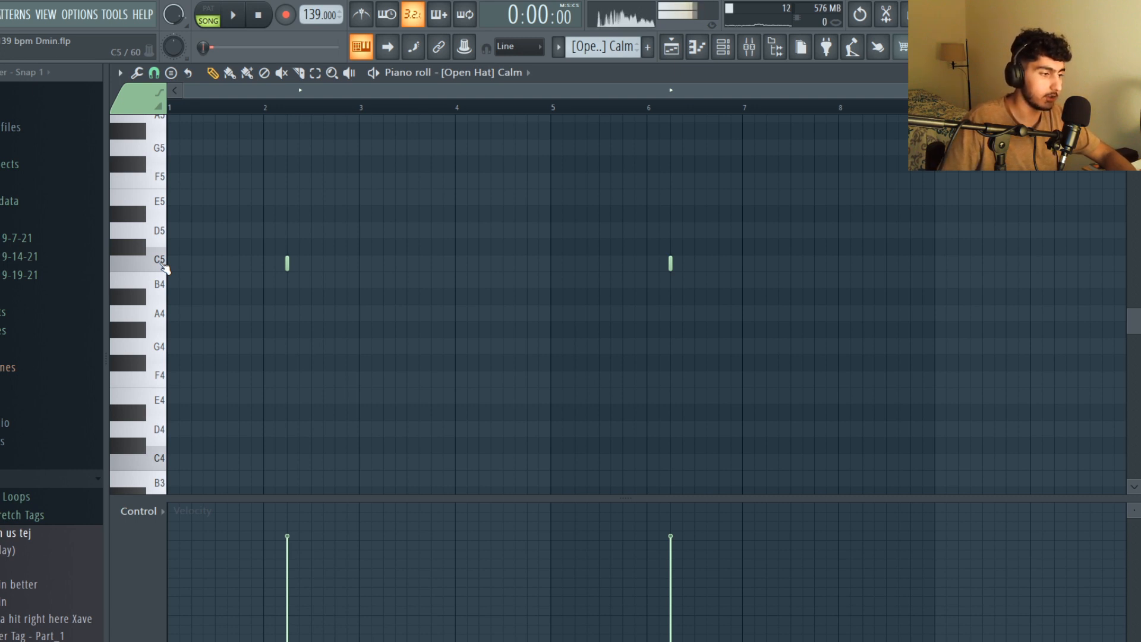
Highlight the Open Hat Calm pattern from bar 4 through bar 8, and play back the open hat and SouthsideTriangle Hat patterns
{"action": "left_click_drag", "start_coordinate": [713, 289], "coordinate": [268, 171]}
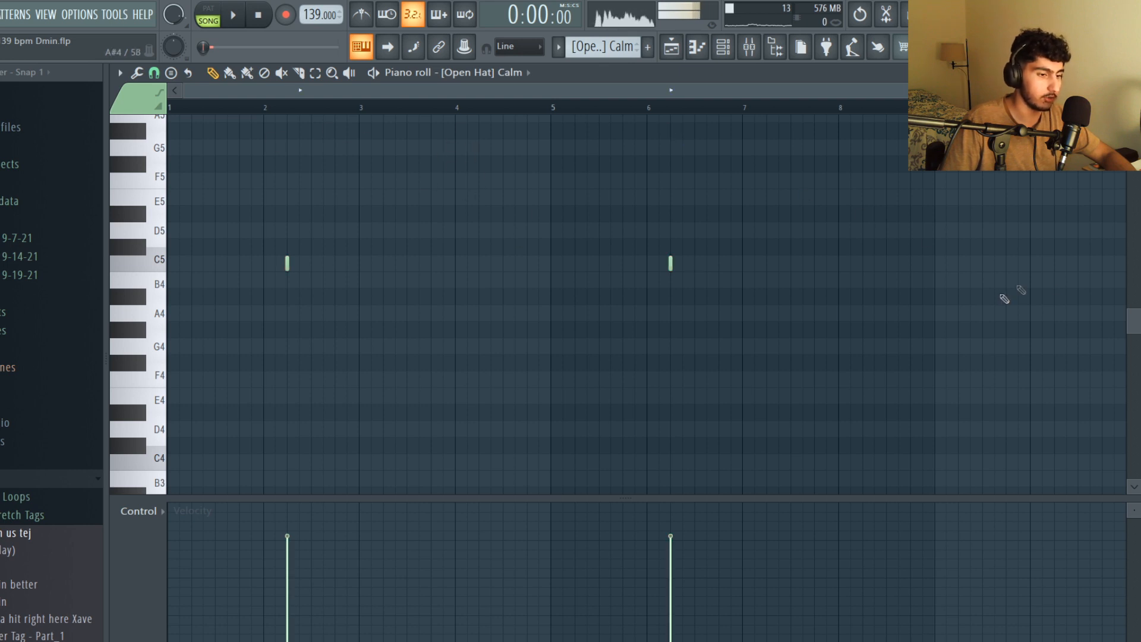
{"action": "left_click_drag", "start_coordinate": [461, 109], "coordinate": [557, 115]}
{"action": "left_click_drag", "start_coordinate": [845, 121], "coordinate": [933, 119]}
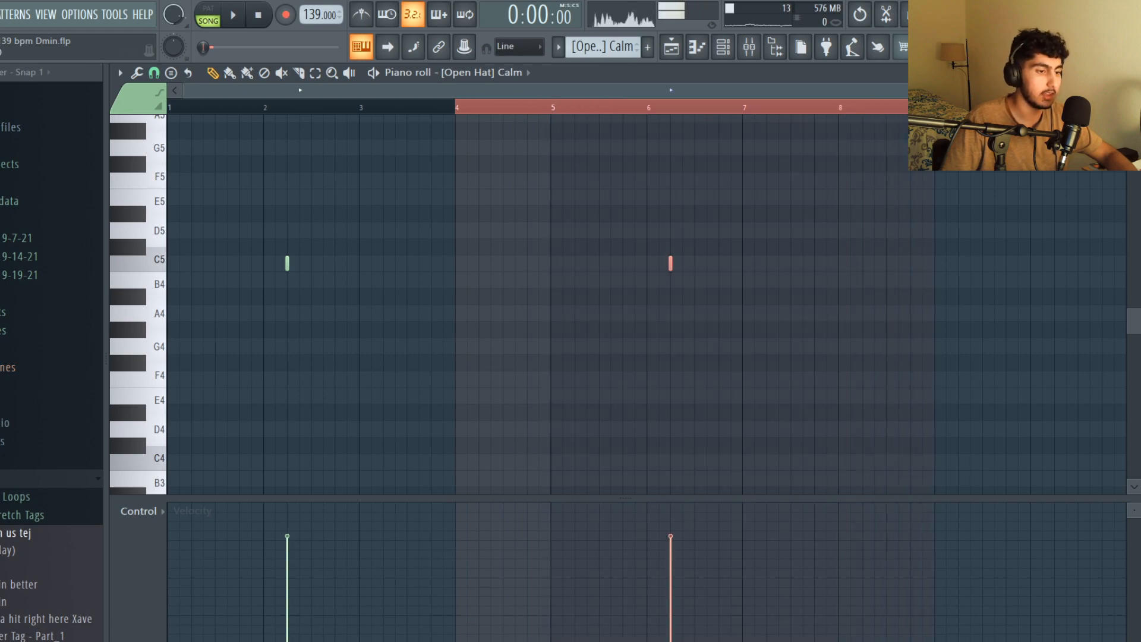
{"action": "key", "text": "space"}
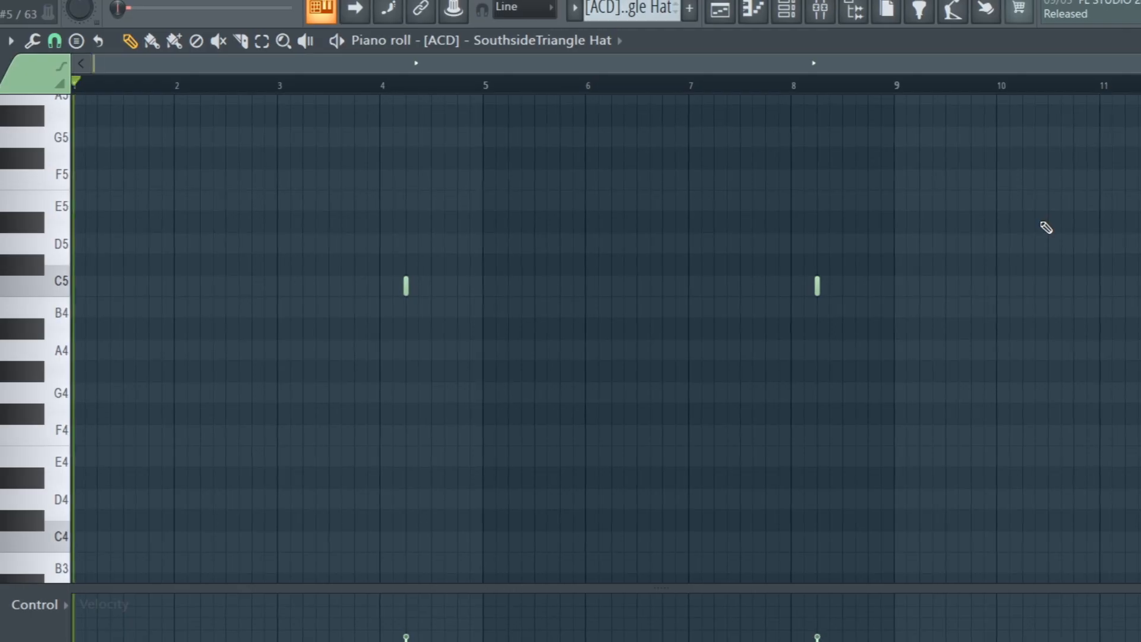
{"action": "key", "text": "space"}
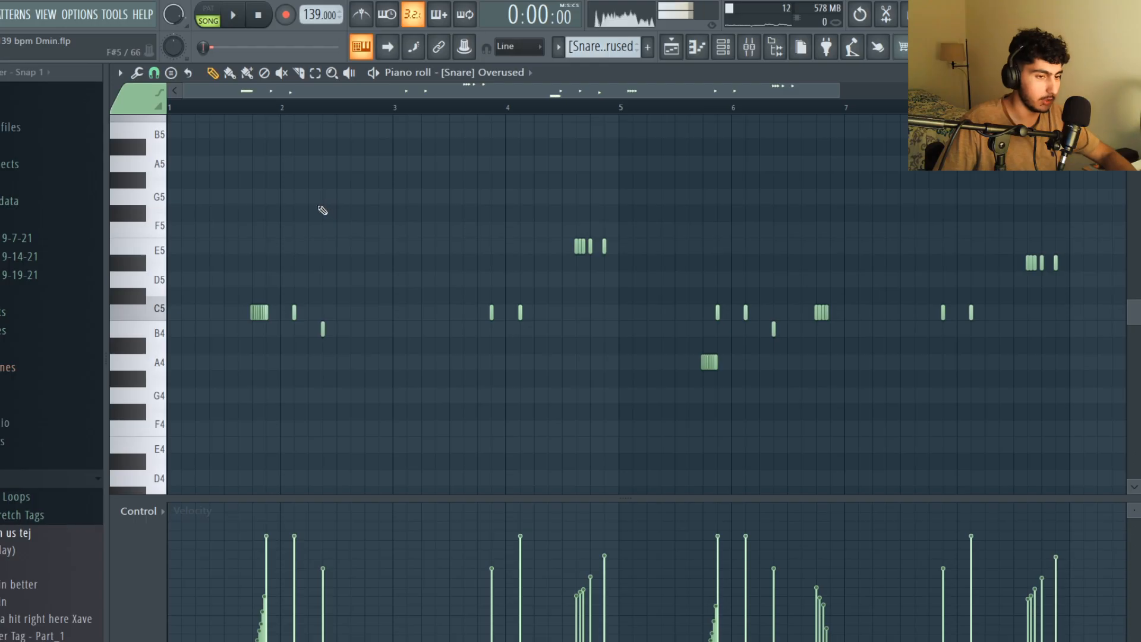
Set the Overused snare piano roll's snap to 1/2 step and paint a trial run of D5 notes beneath the E5 snare roll
{"action": "scroll", "coordinate": [316, 210], "scroll_direction": "down", "scroll_amount": 2}
{"action": "scroll", "coordinate": [303, 208], "scroll_direction": "down", "scroll_amount": 1}
{"action": "scroll", "coordinate": [298, 208], "scroll_direction": "up", "scroll_amount": 4}
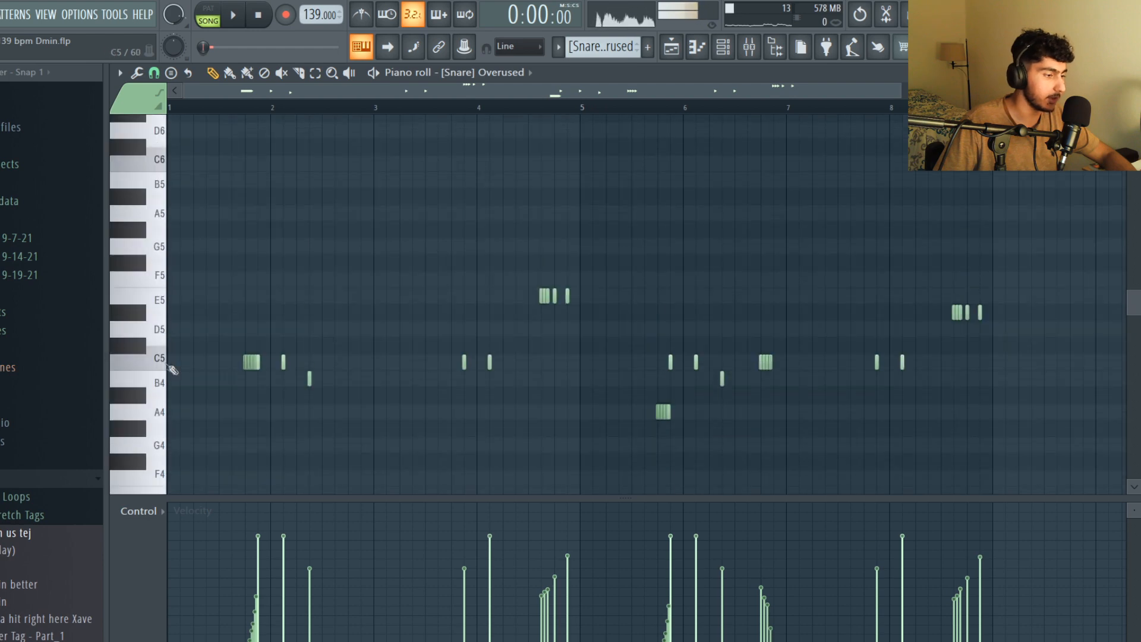
{"action": "scroll", "coordinate": [171, 369], "scroll_direction": "down", "scroll_amount": 2}
{"action": "left_click", "coordinate": [154, 72]}
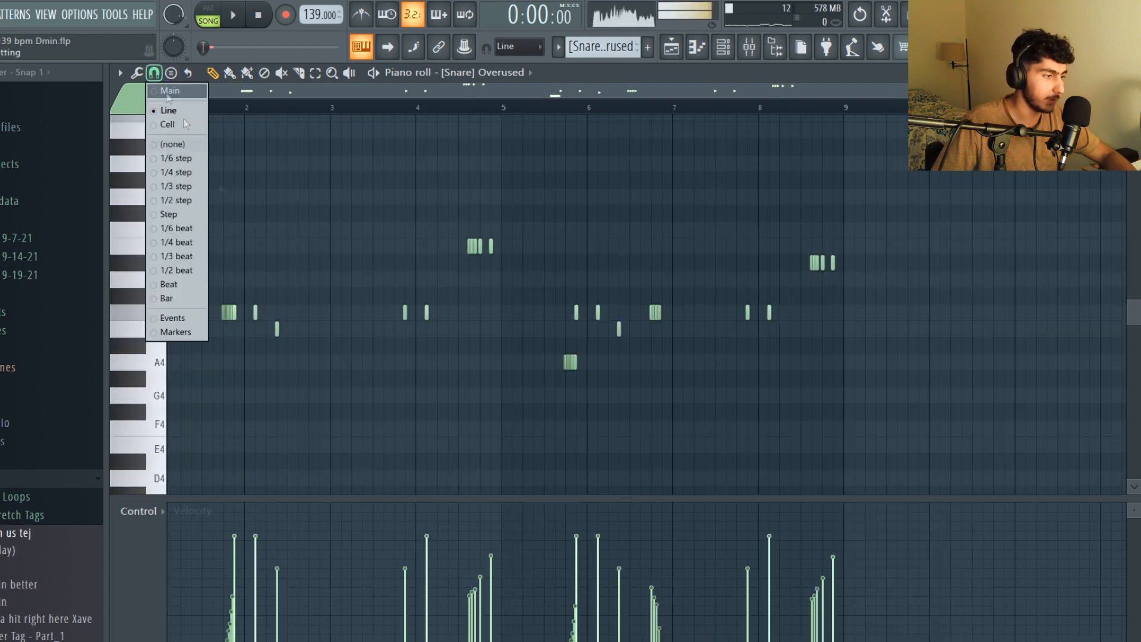
{"action": "left_click", "coordinate": [195, 205]}
{"action": "scroll", "coordinate": [490, 288], "scroll_direction": "up", "scroll_amount": 5}
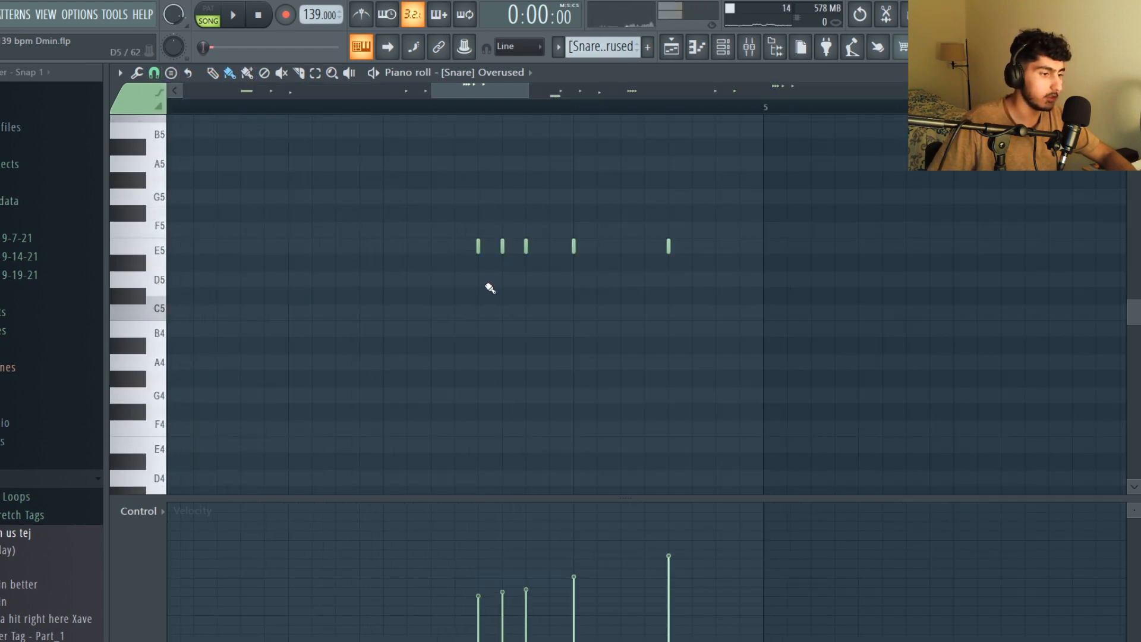
{"action": "left_click_drag", "start_coordinate": [479, 281], "coordinate": [693, 281]}
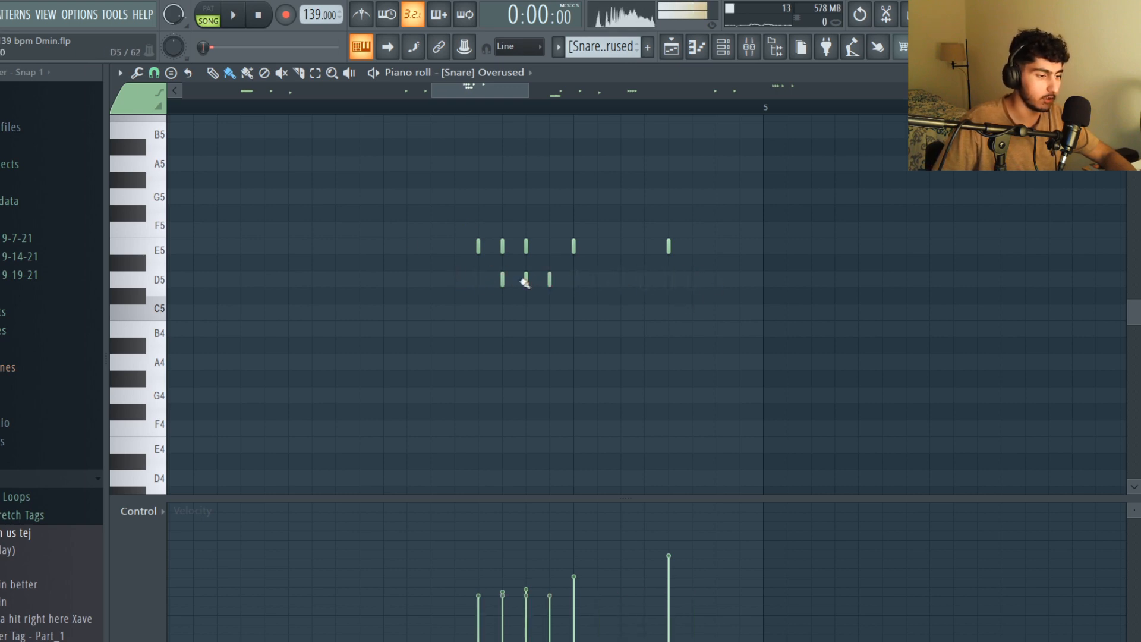
Examine the C5 snare roll before bar 2 against the 1/4 step snap setting, and play back the Overused pattern
{"action": "scroll", "coordinate": [476, 285], "scroll_direction": "down", "scroll_amount": 5}
{"action": "scroll", "coordinate": [220, 305], "scroll_direction": "up", "scroll_amount": 6}
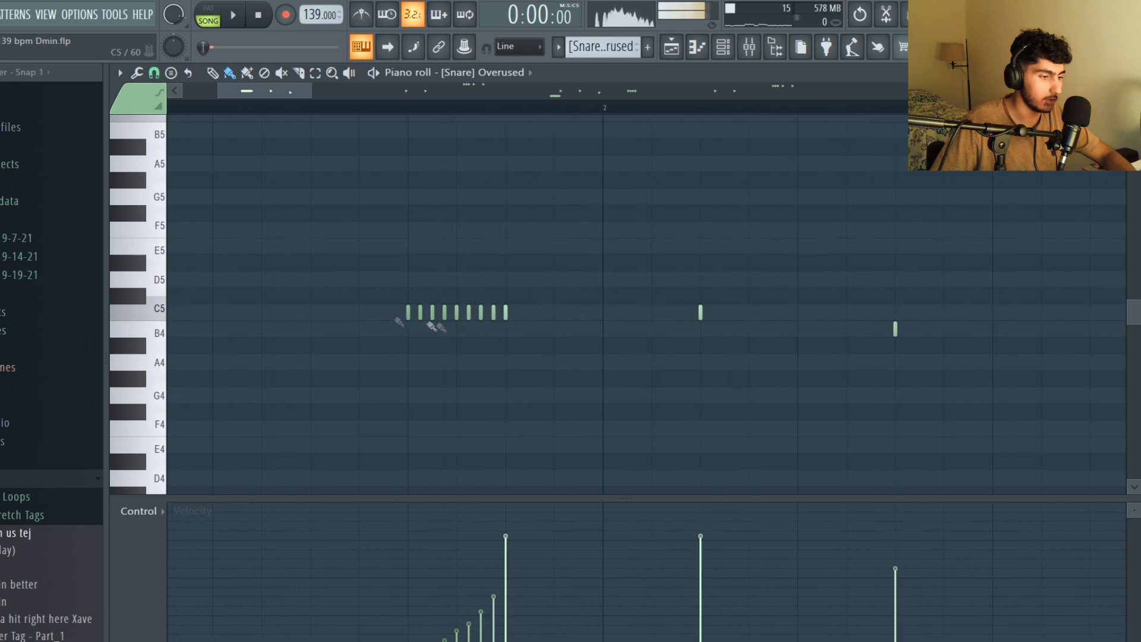
{"action": "left_click_drag", "start_coordinate": [408, 323], "coordinate": [519, 321]}
{"action": "left_click", "coordinate": [154, 73]}
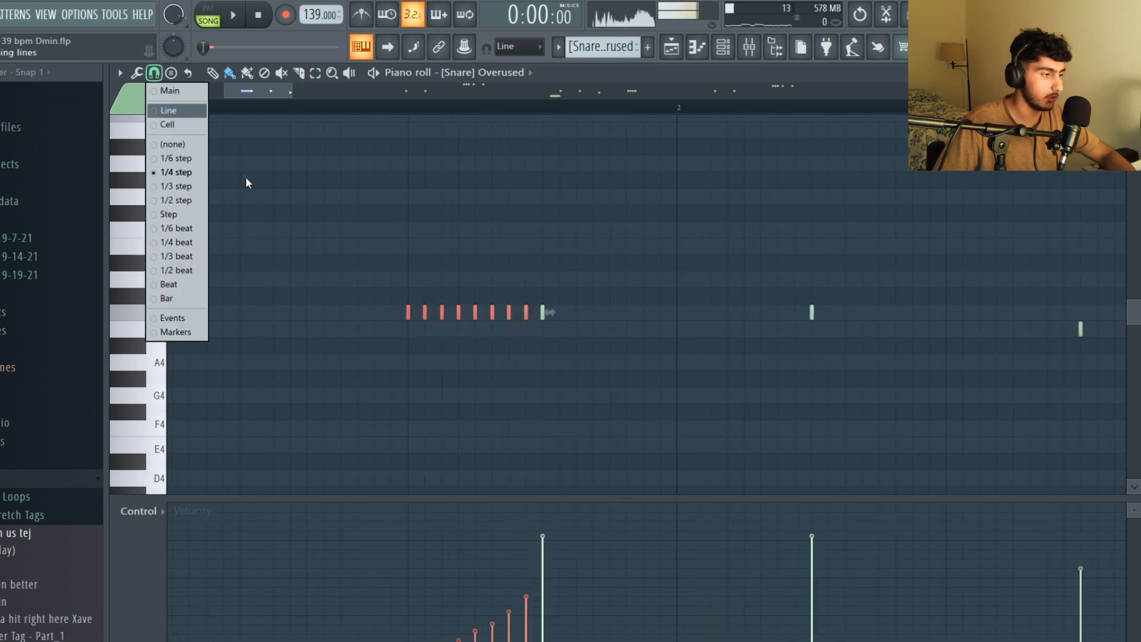
{"action": "left_click", "coordinate": [412, 186]}
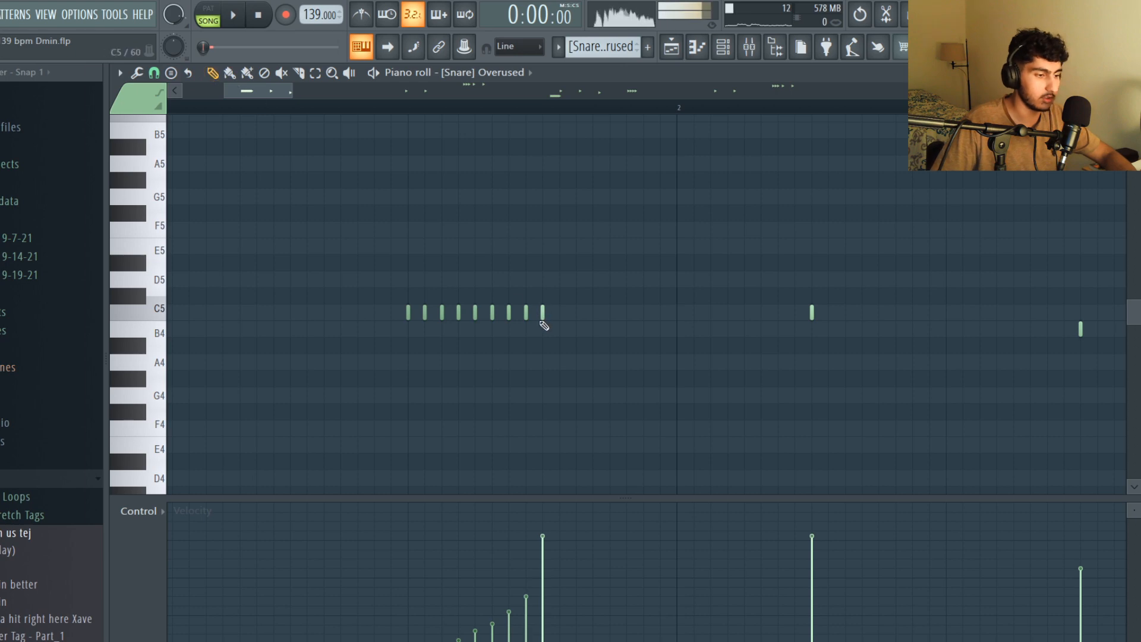
{"action": "left_click_drag", "start_coordinate": [535, 321], "coordinate": [328, 305]}
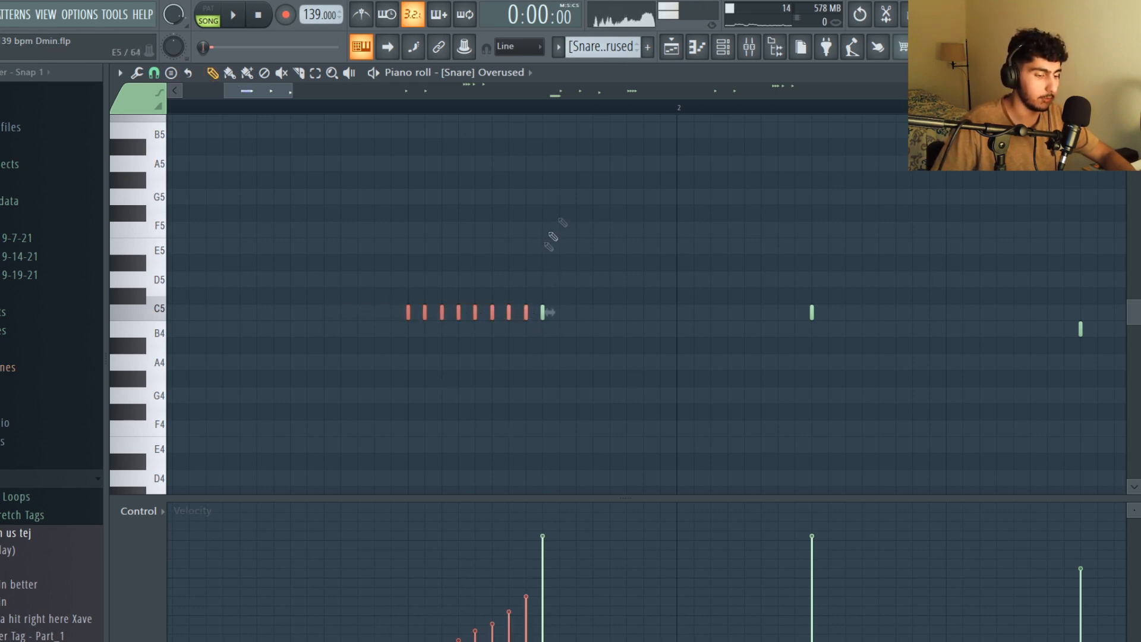
{"action": "scroll", "coordinate": [576, 198], "scroll_direction": "down", "scroll_amount": 2}
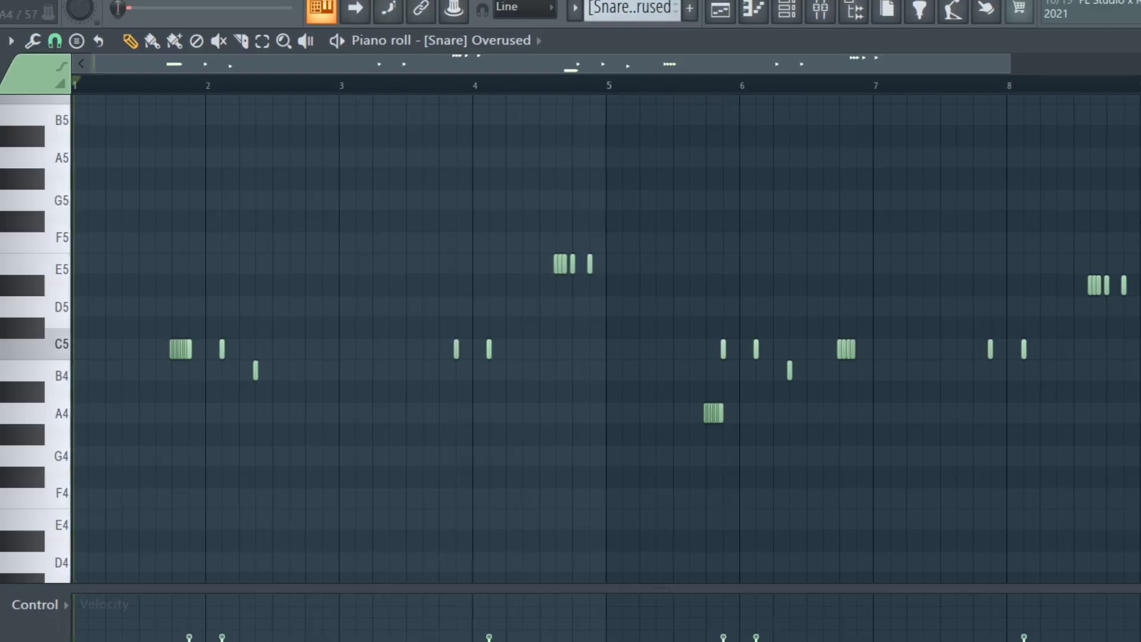
{"action": "key", "text": "space"}
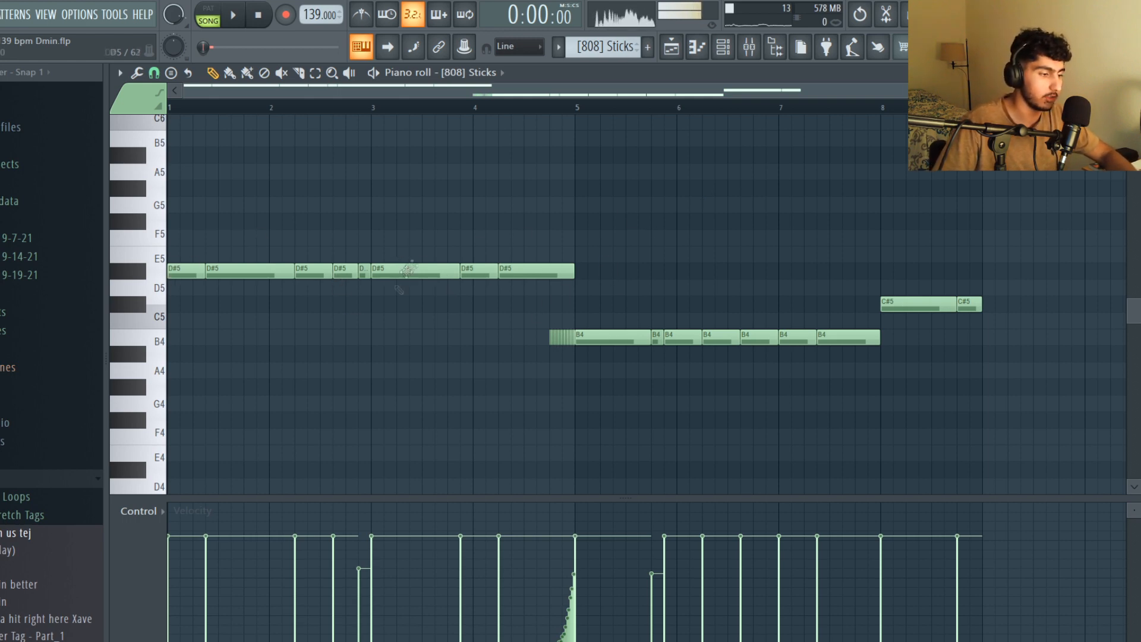
Highlight the B4 roll before bar 5 in the 808 Sticks pattern and check the piano roll's snap setting
{"action": "scroll", "coordinate": [452, 300], "scroll_direction": "up", "scroll_amount": 5, "text": "ctrl"}
{"action": "left_click_drag", "start_coordinate": [795, 354], "coordinate": [827, 362]}
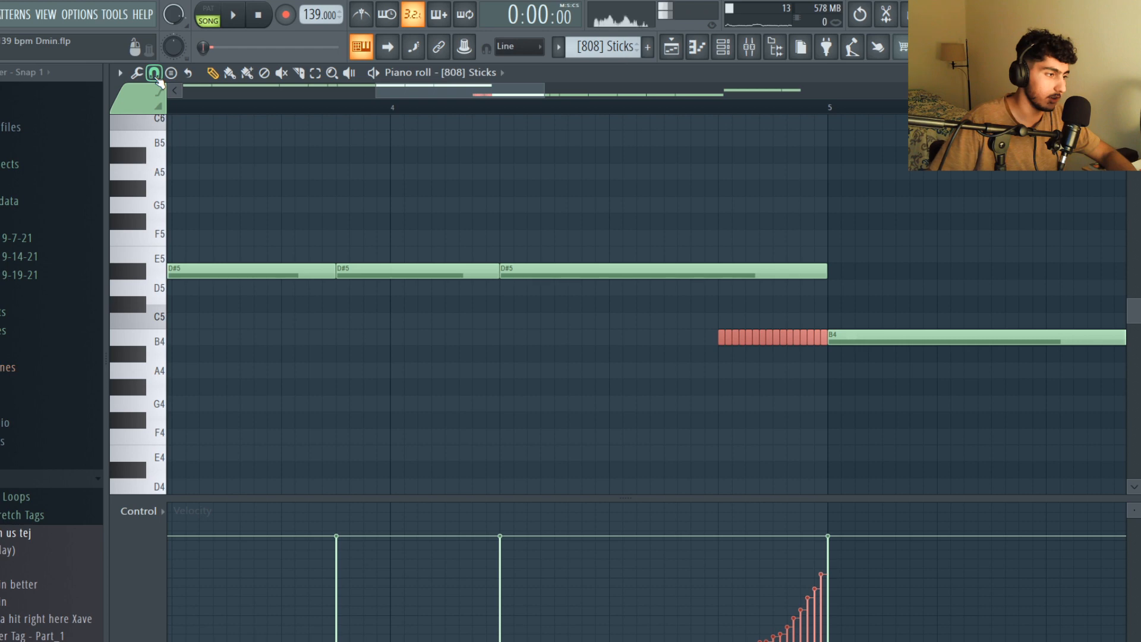
{"action": "left_click", "coordinate": [154, 74]}
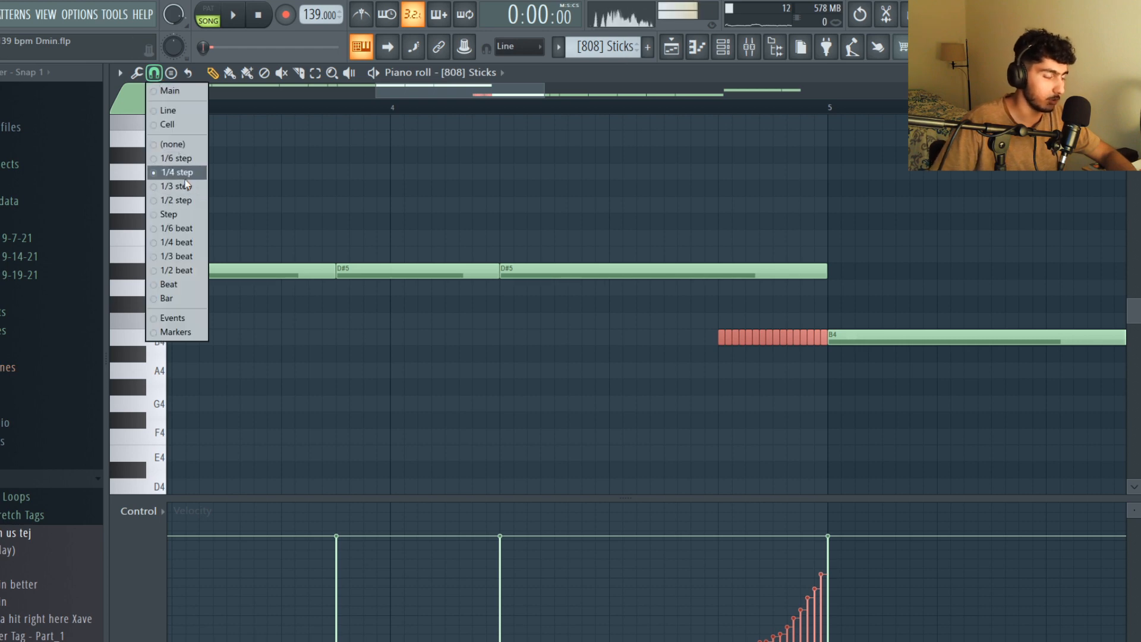
{"action": "left_click", "coordinate": [297, 167]}
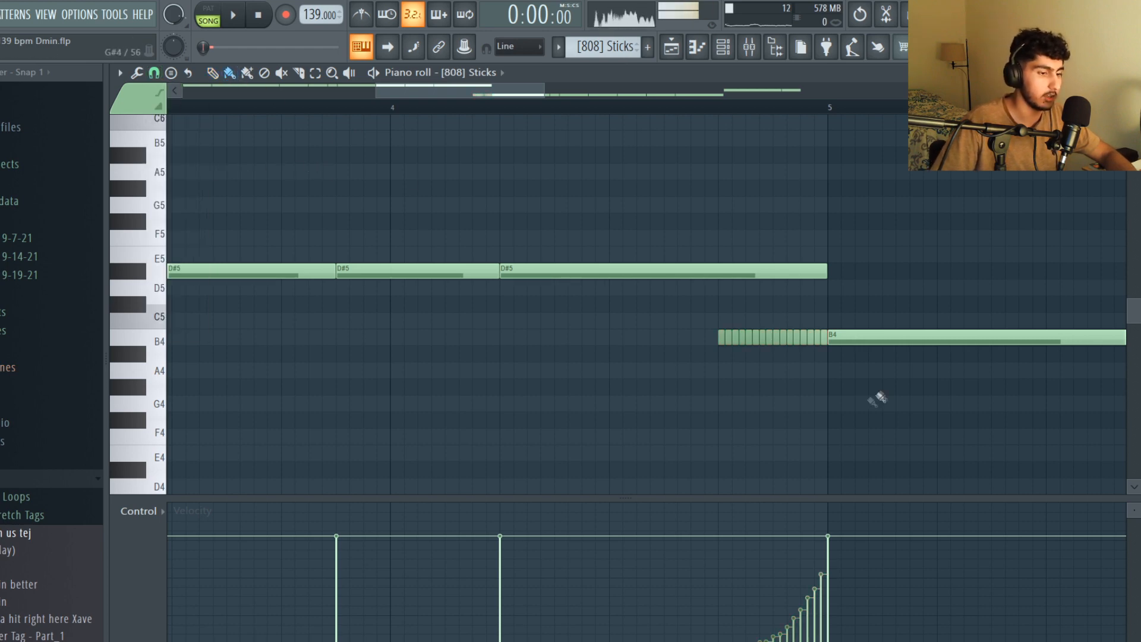
Paint a trial run of 1/4 step A4 notes beneath the B4 808 roll and erase them
{"action": "left_click_drag", "start_coordinate": [726, 368], "coordinate": [785, 369]}
{"action": "left_click_drag", "start_coordinate": [844, 394], "coordinate": [858, 373]}
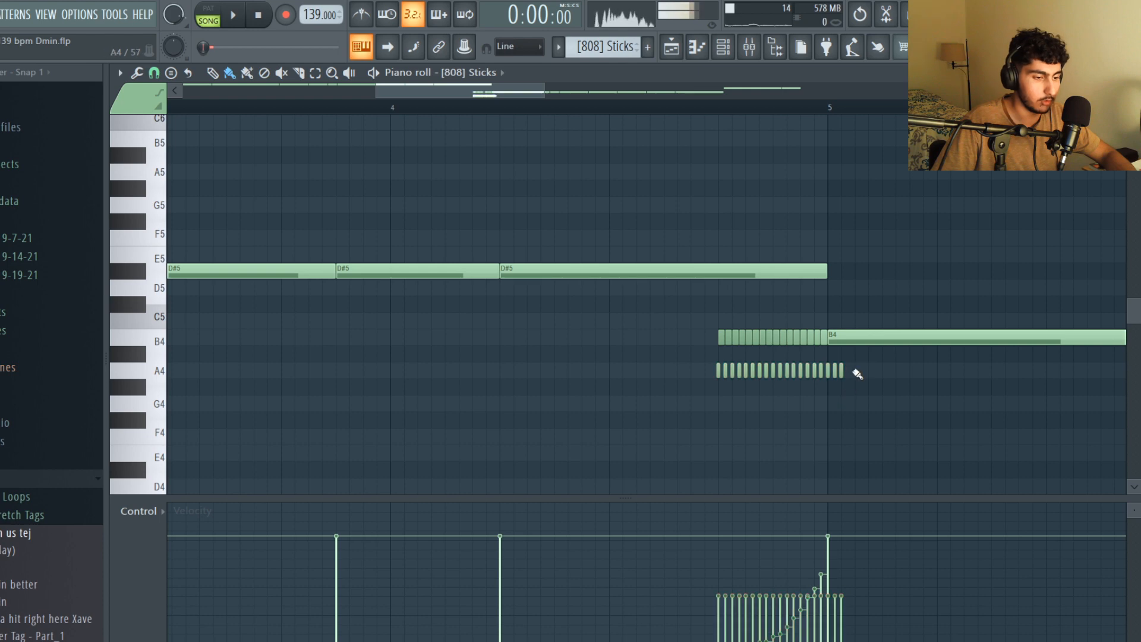
{"action": "right_click", "coordinate": [725, 371]}
{"action": "scroll", "coordinate": [483, 233], "scroll_direction": "down", "scroll_amount": 4}
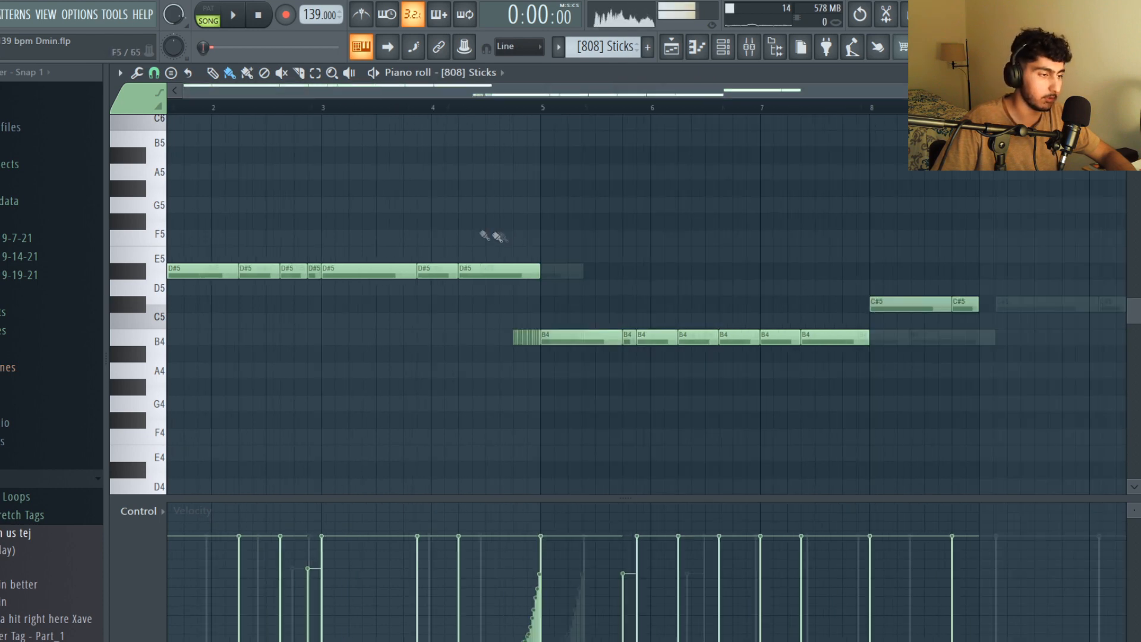
Play back the 808 Sticks pattern from the piano roll
{"action": "key", "text": "space"}
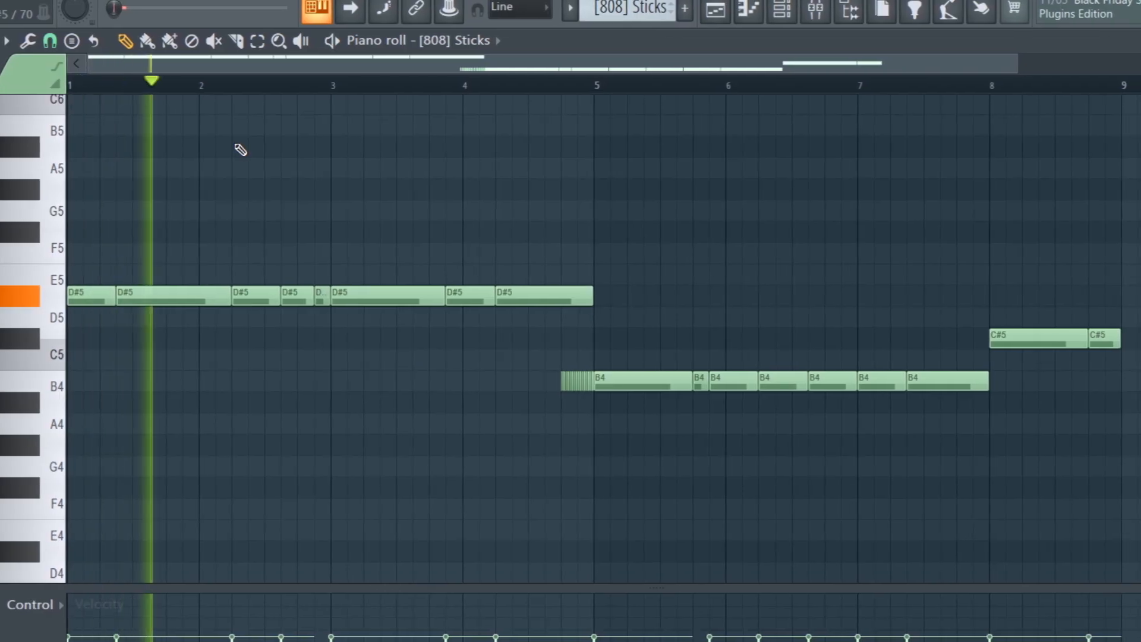